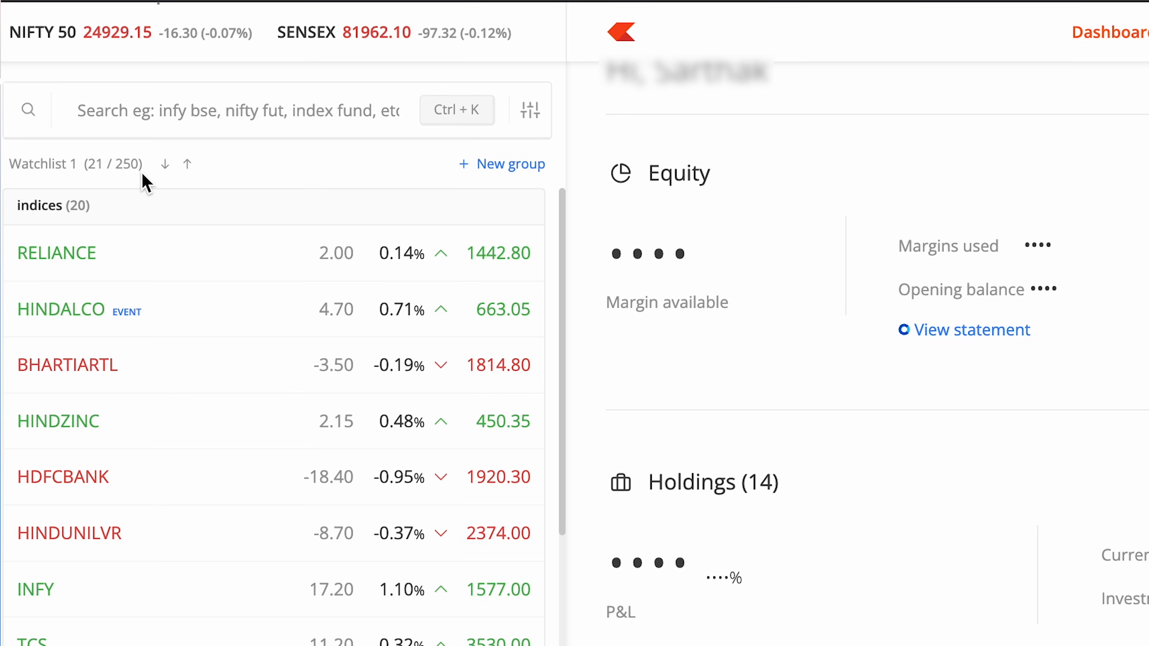
Step: Find the ready-made Nifty IT list among the discoverable index lists and add it to the personal watchlists
mouse_move(222, 328)
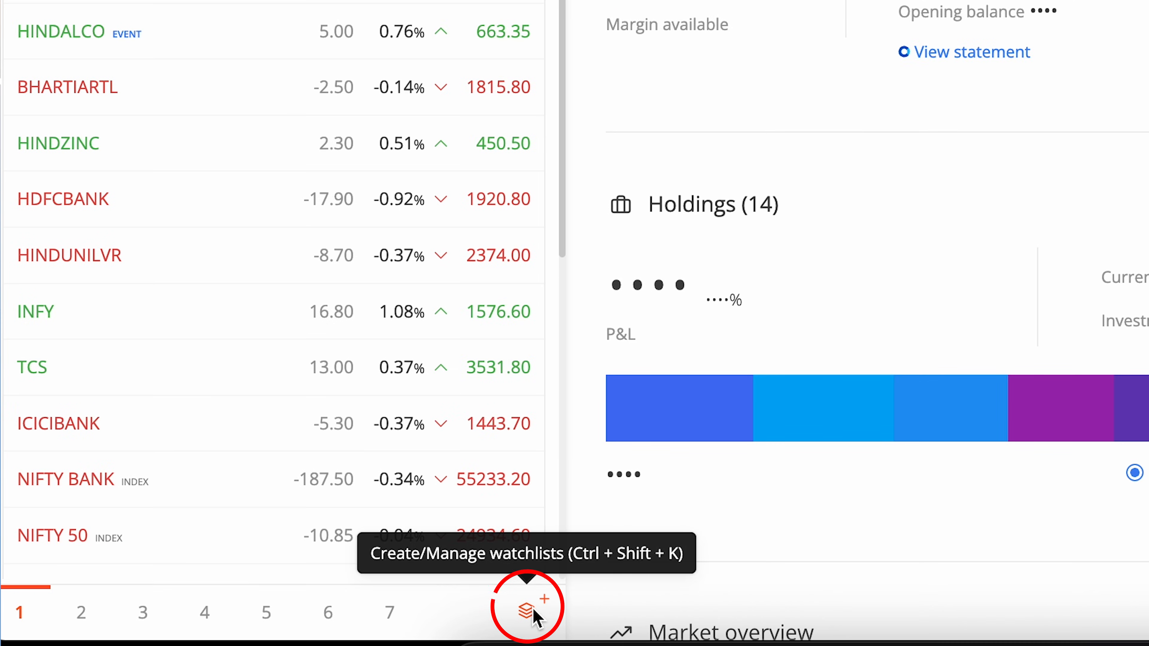
left_click(531, 606)
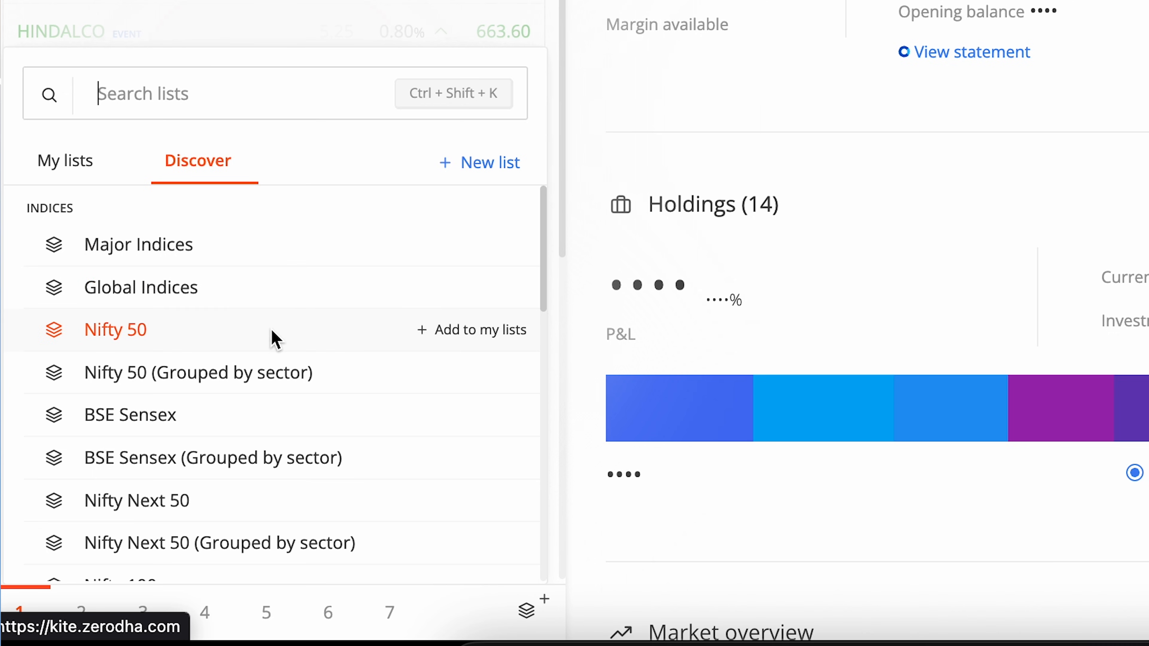
scroll(289, 350, "down", 5)
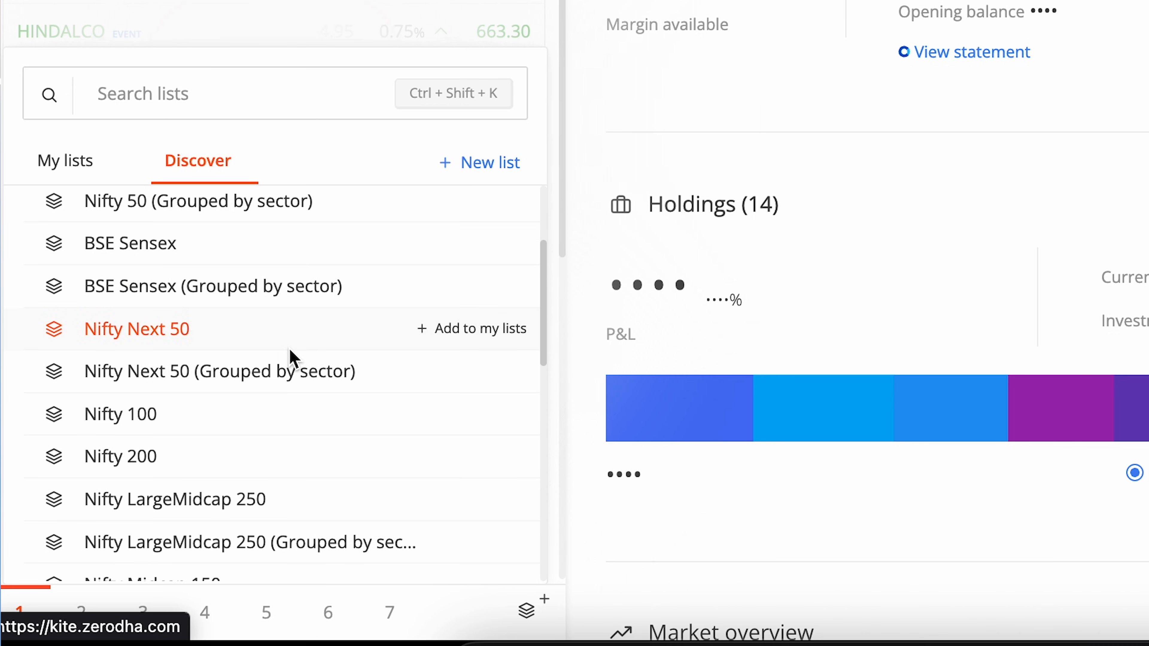
scroll(290, 351, "down", 5)
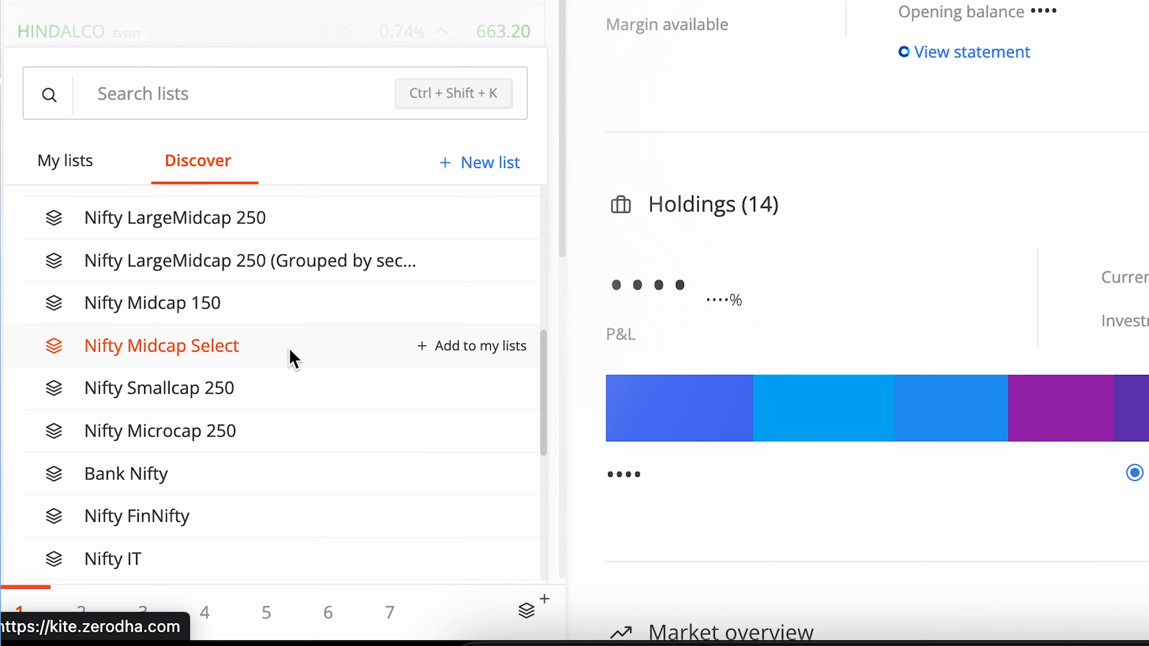
scroll(292, 358, "down", 2)
scroll(292, 358, "down", 2)
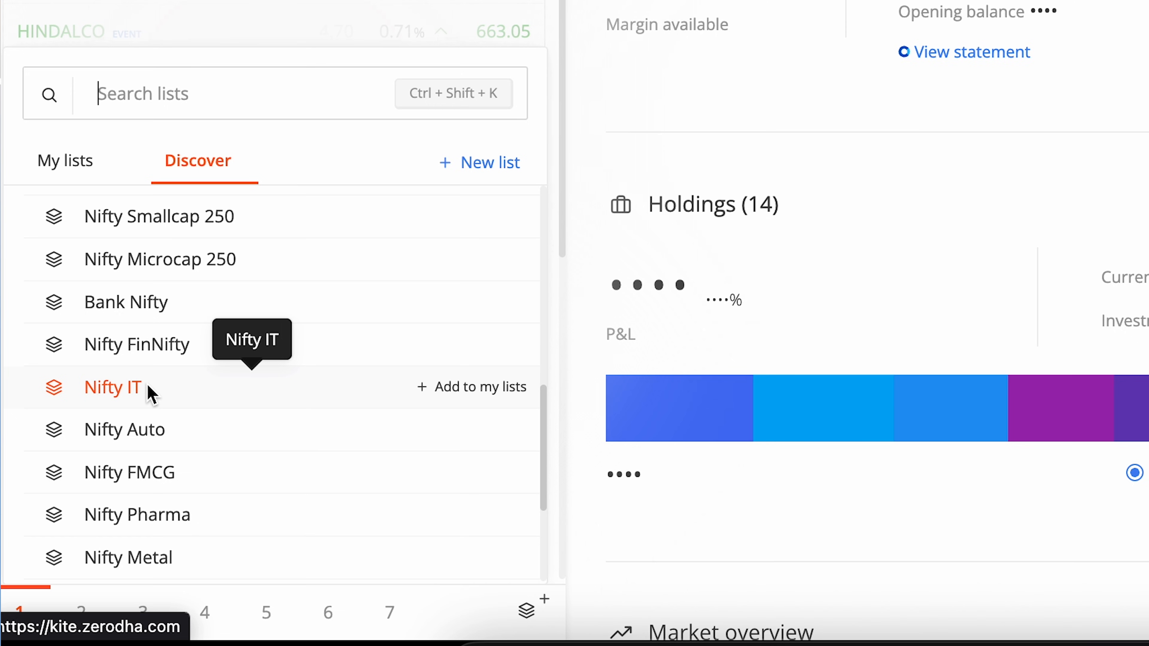
left_click(147, 394)
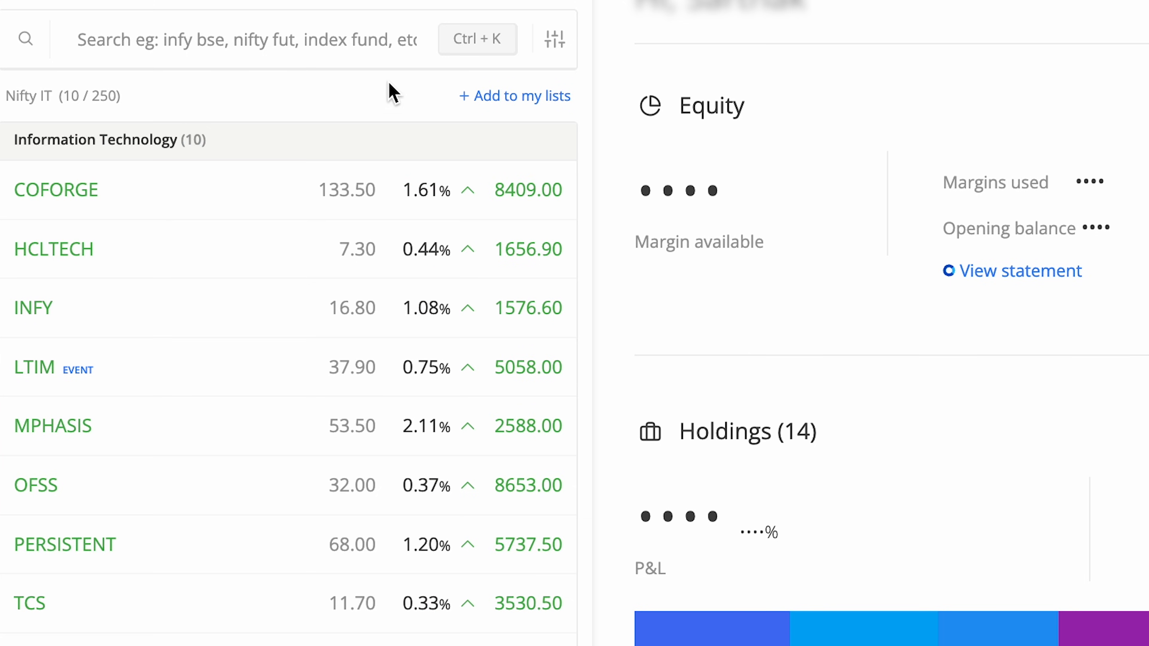
left_click(504, 98)
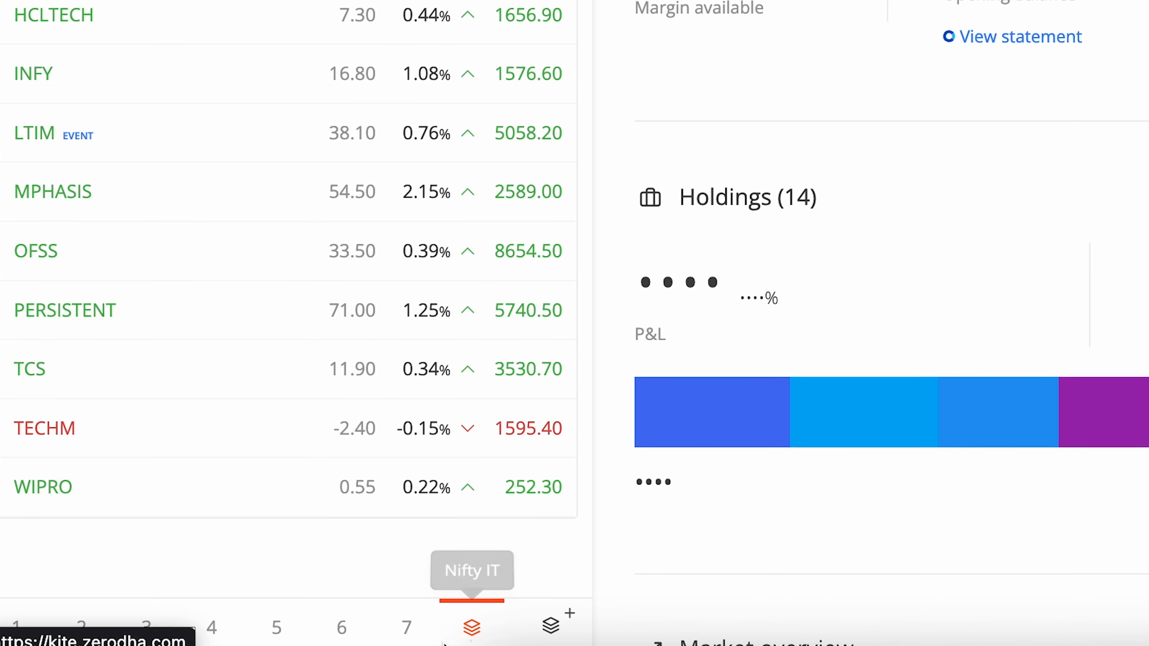
left_click(476, 616)
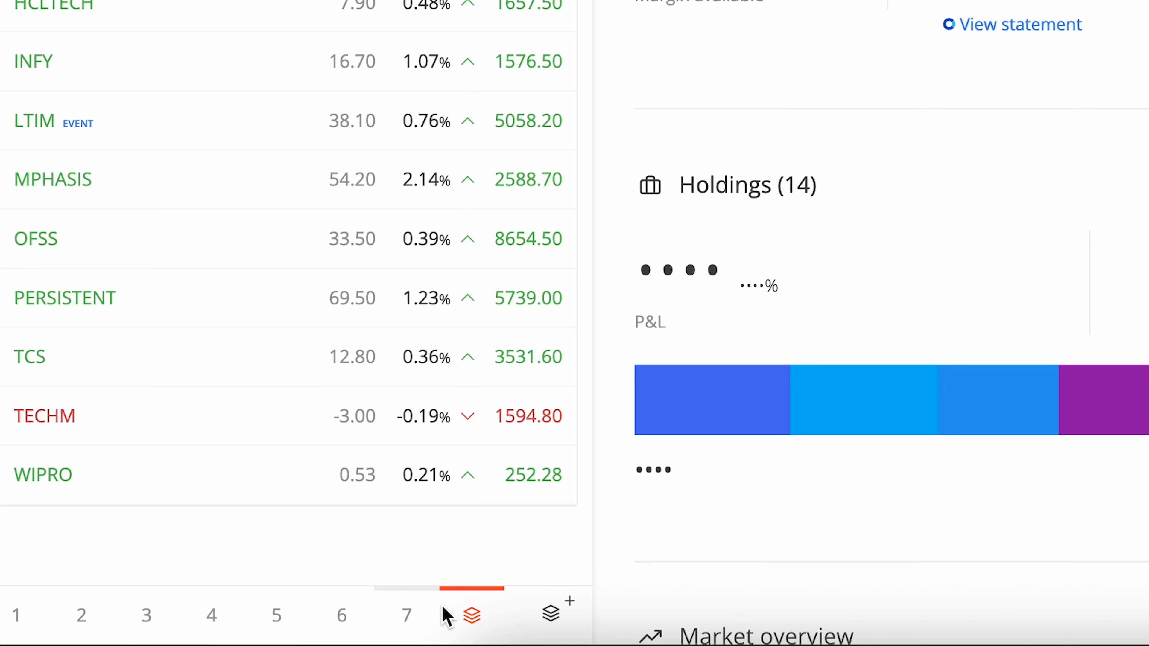
Step: Open the ready-made NSE F&O Stocks list, look through its stocks and add it to the personal watchlists
left_click(552, 615)
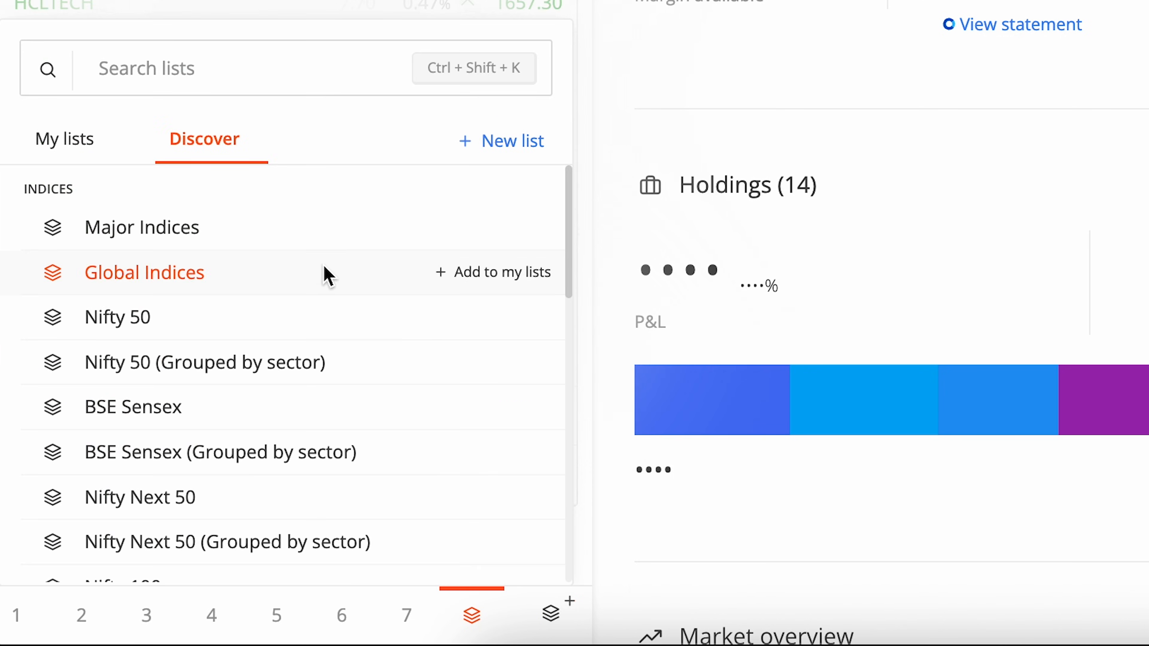
scroll(322, 285, "down", 10)
scroll(321, 284, "down", 4)
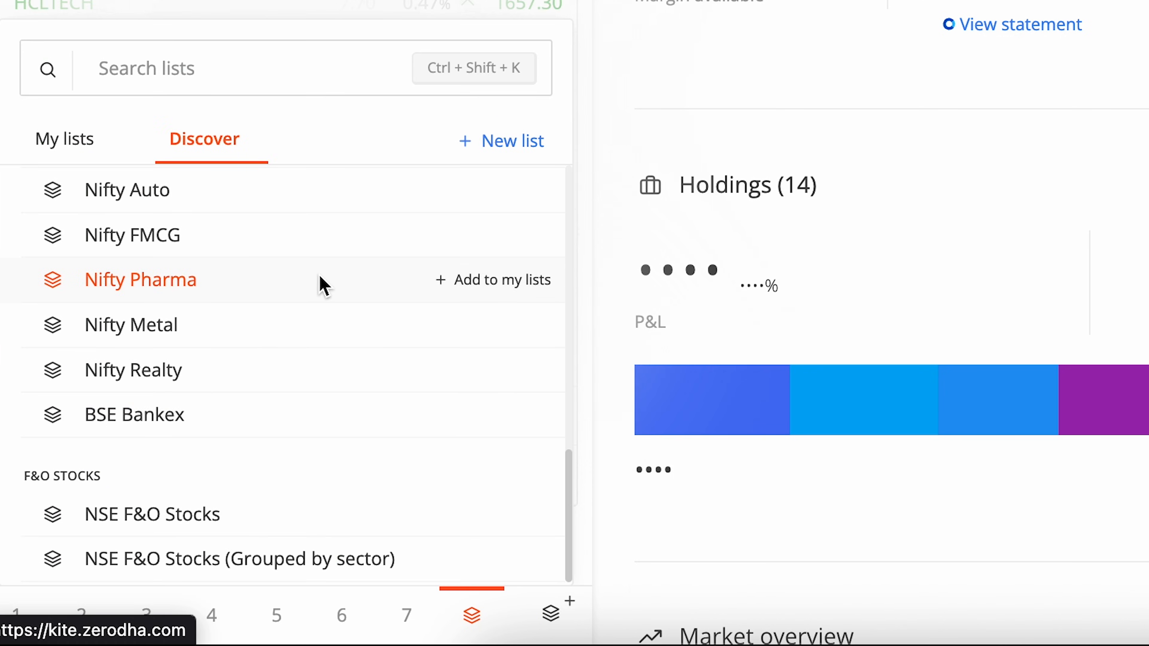
scroll(161, 527, "down", 4)
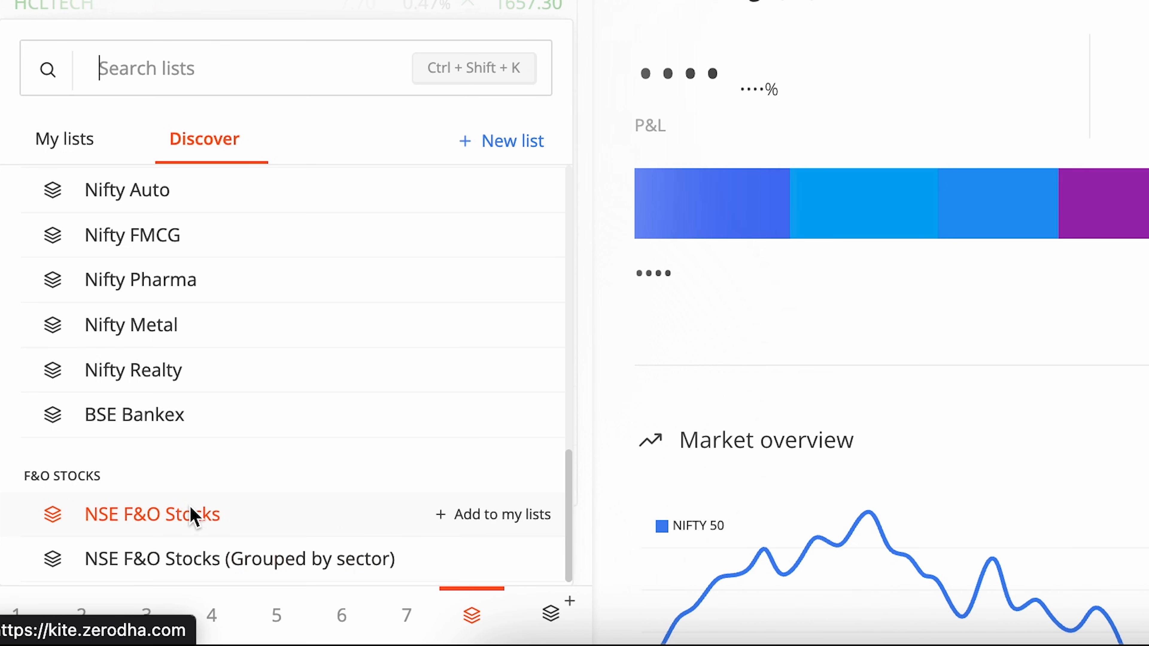
left_click(174, 526)
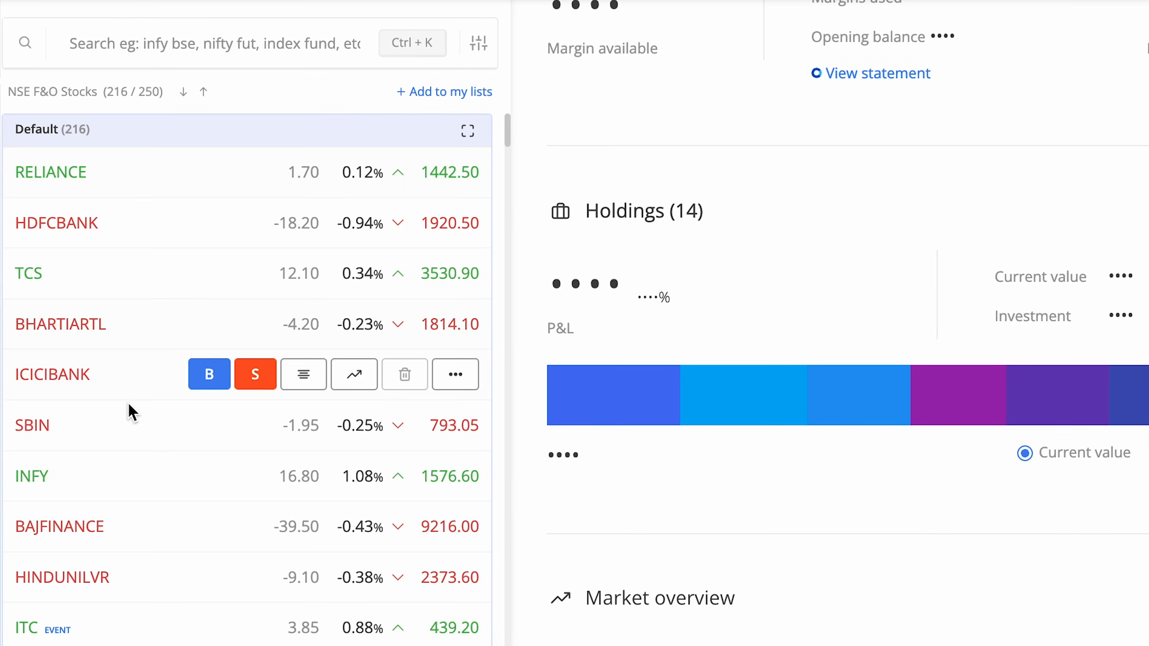
scroll(131, 414, "down", 15)
scroll(131, 416, "up", 15)
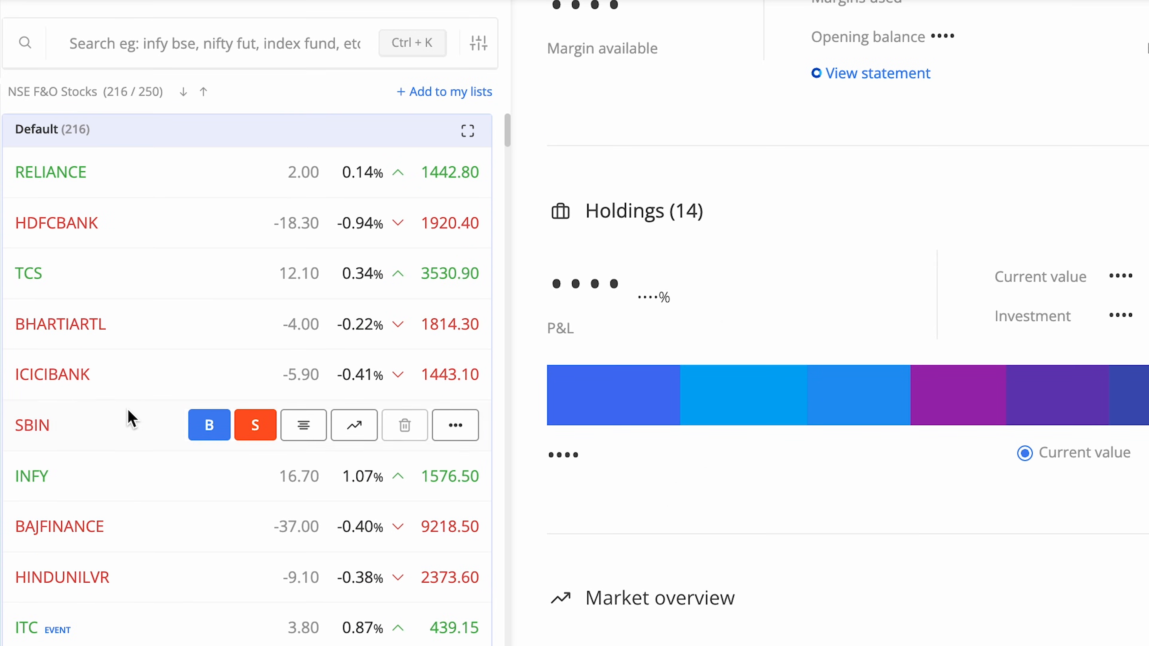
left_click(475, 93)
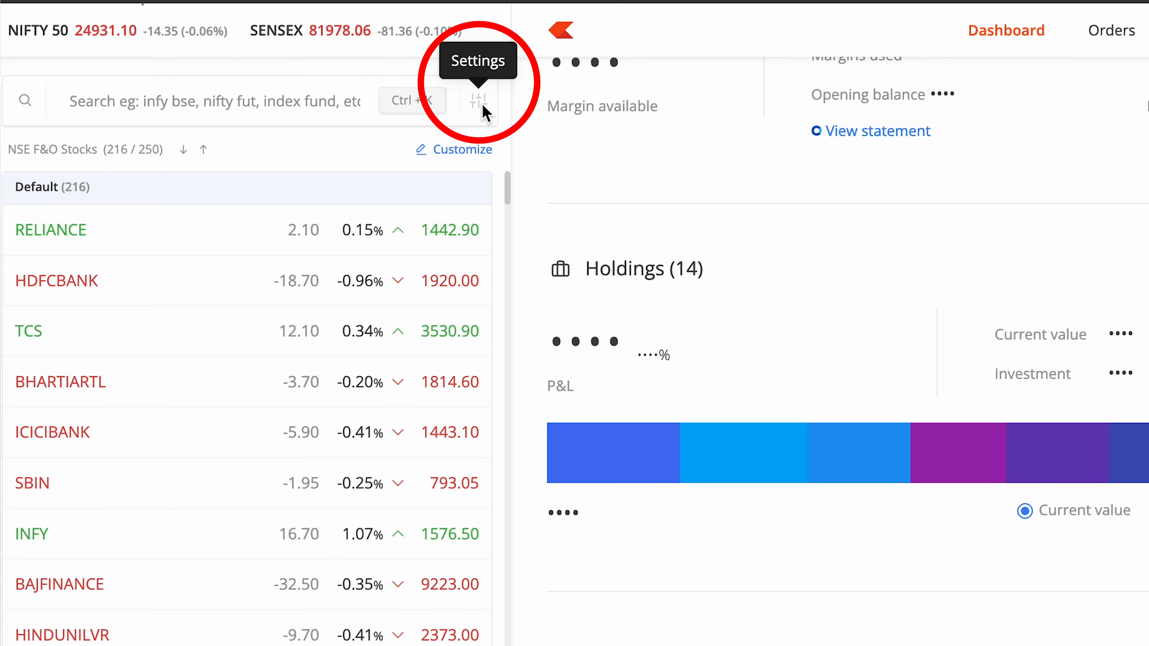
Step: Sort the NSE F&O Stocks watchlist by percentage change with the biggest gainers first
left_click(482, 107)
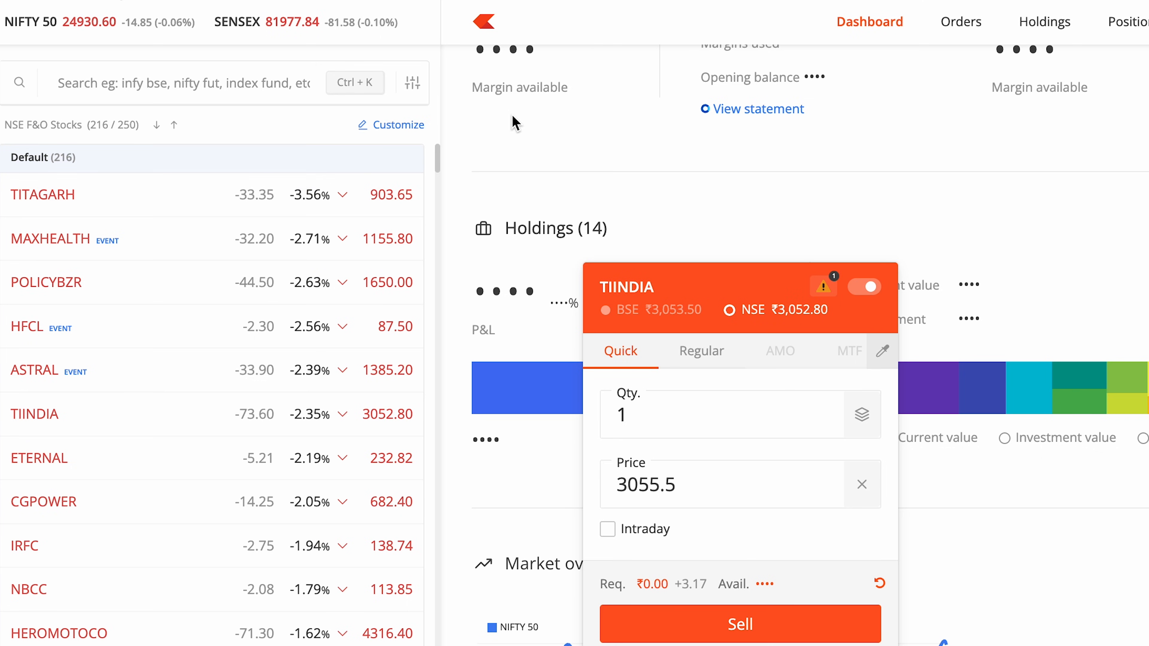
key("Escape")
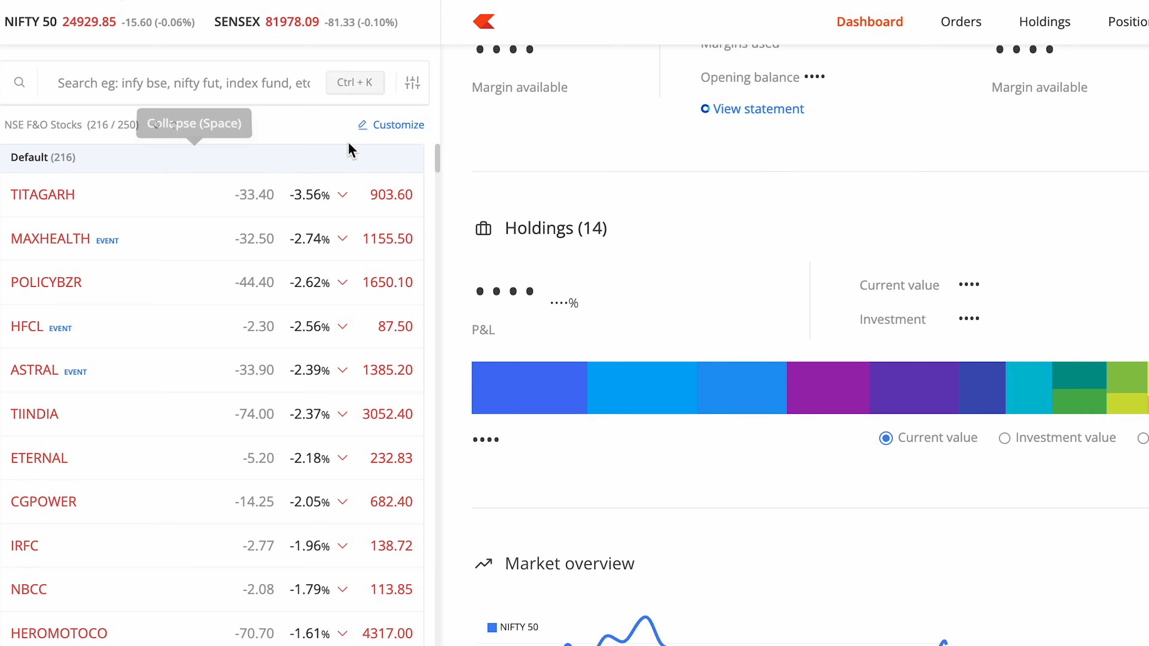
left_click(409, 82)
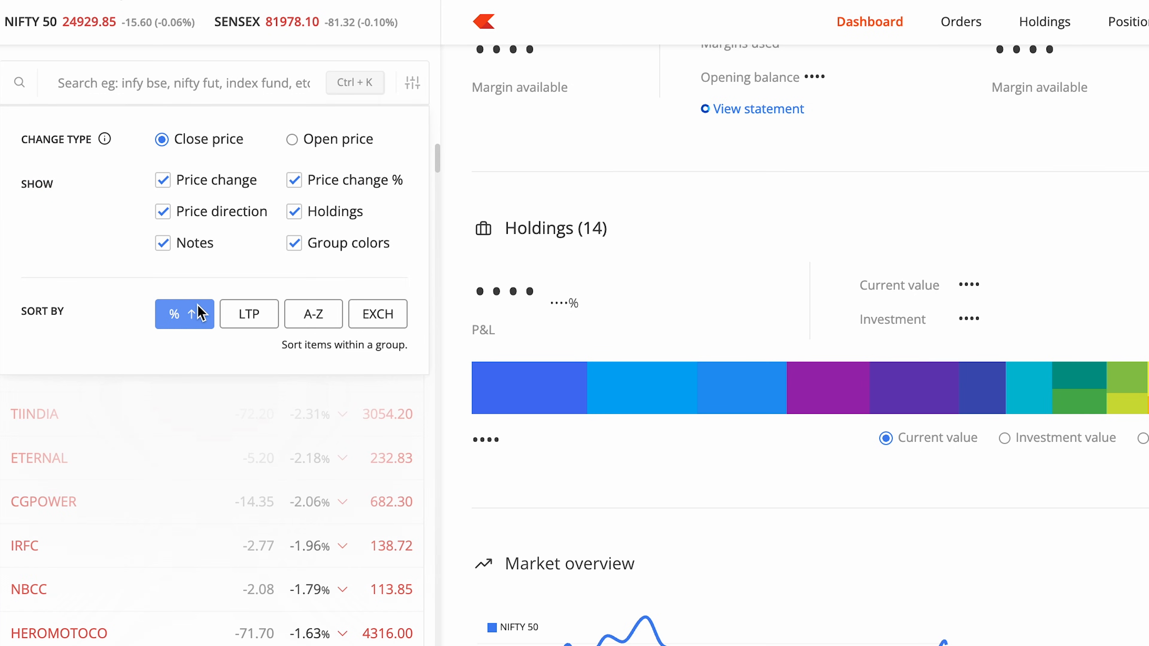
left_click(185, 314)
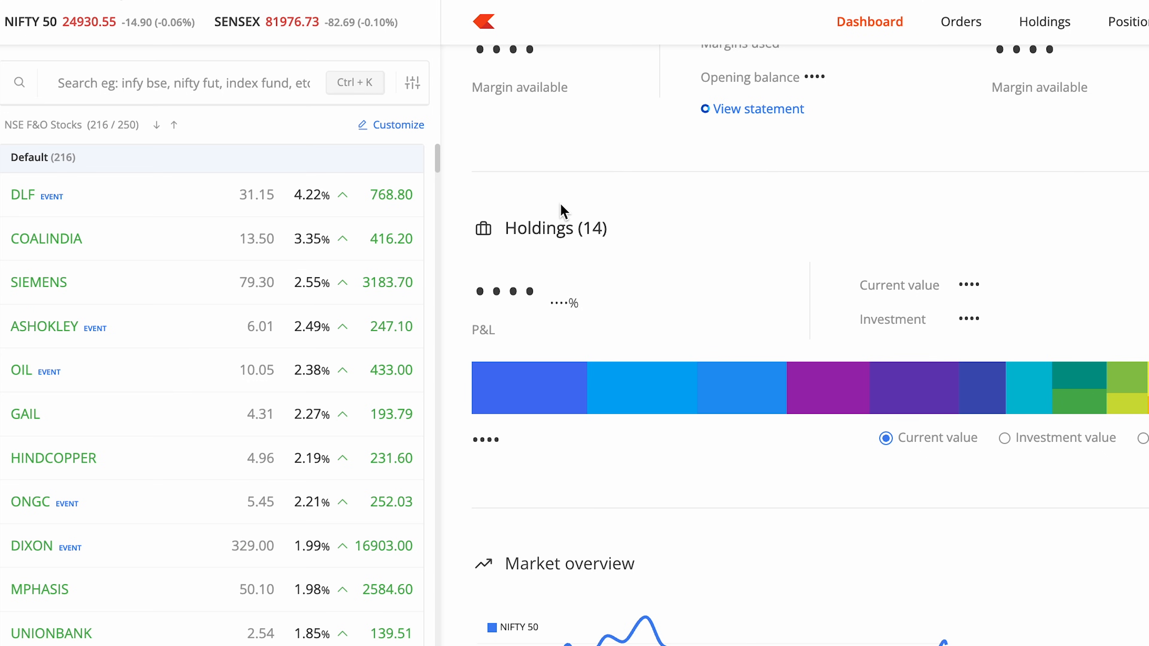
Step: Open the PORTFOLIO watchlist, search for "reli" and add the NSE-listed RELIANCE stock to it
mouse_move(415, 475)
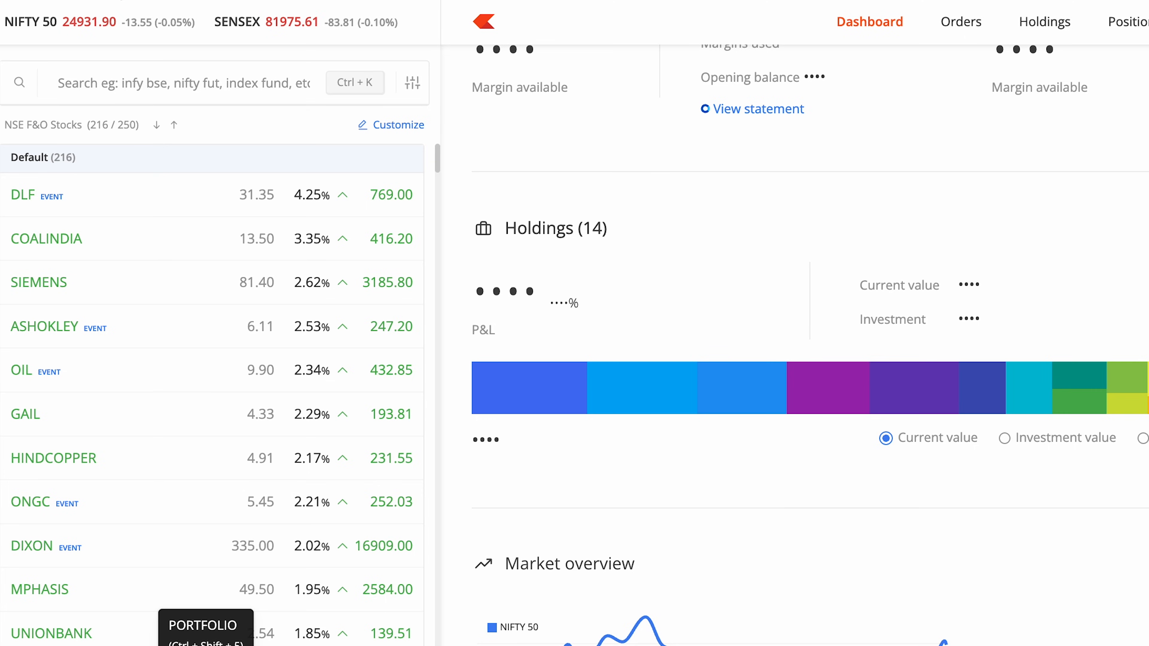
left_click(205, 645)
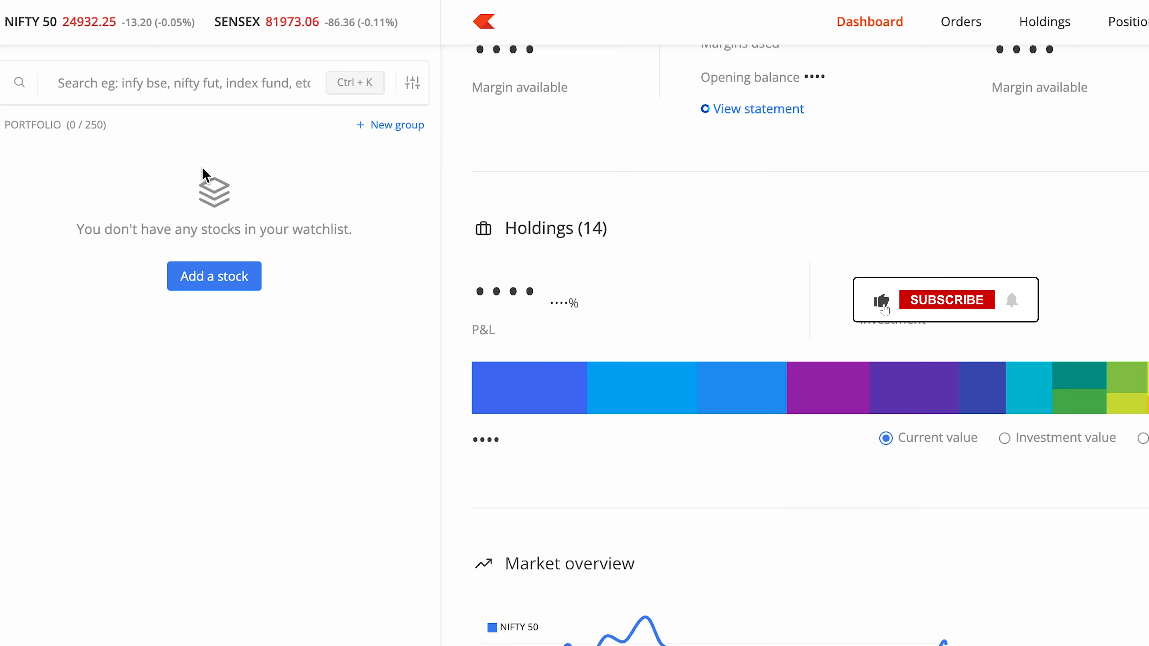
left_click(191, 89)
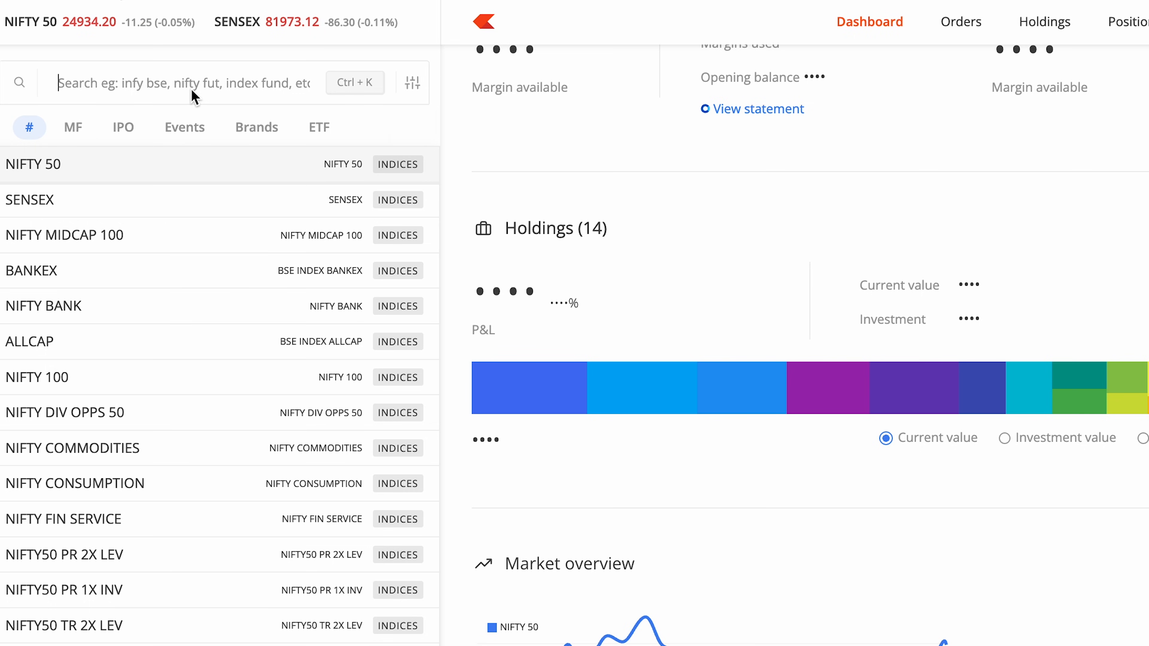
type("rekia")
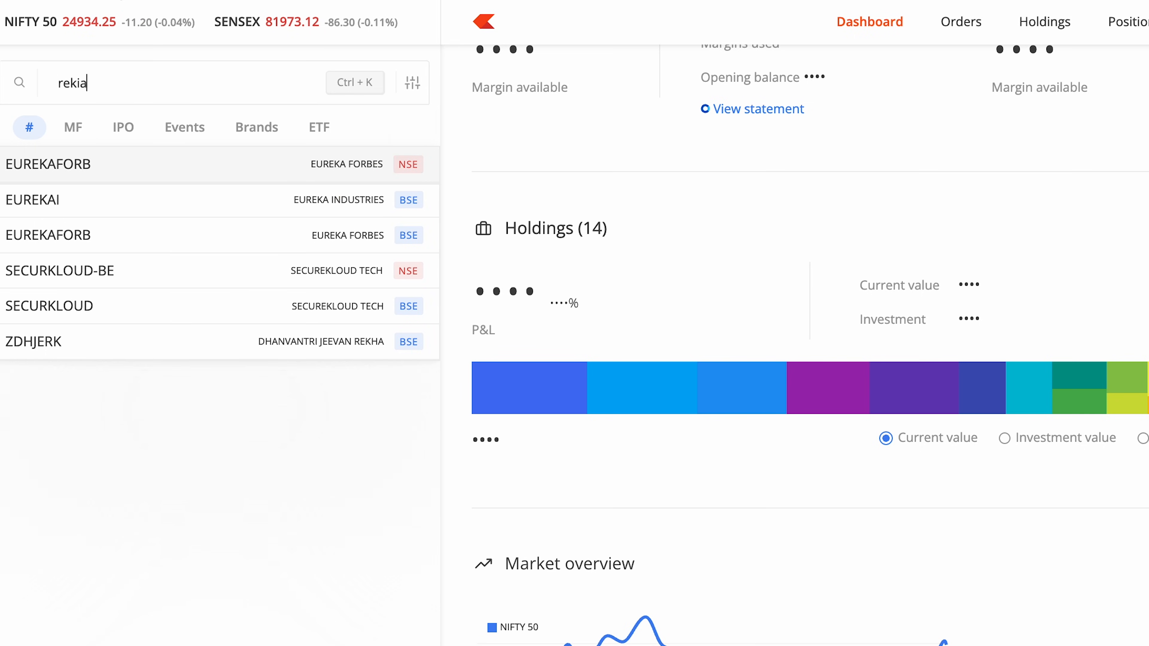
type("nce")
key("BackSpace")
key("BackSpace")
key("BackSpace")
key("BackSpace")
key("BackSpace")
key("BackSpace")
type("li")
mouse_move(250, 198)
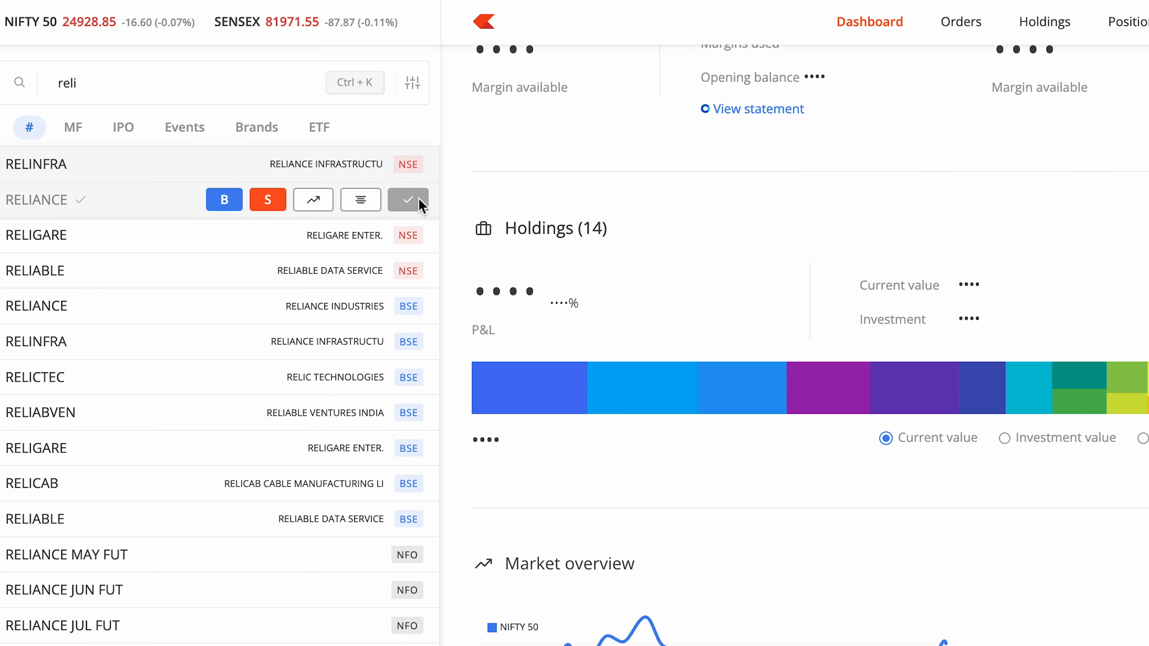
left_click(417, 201)
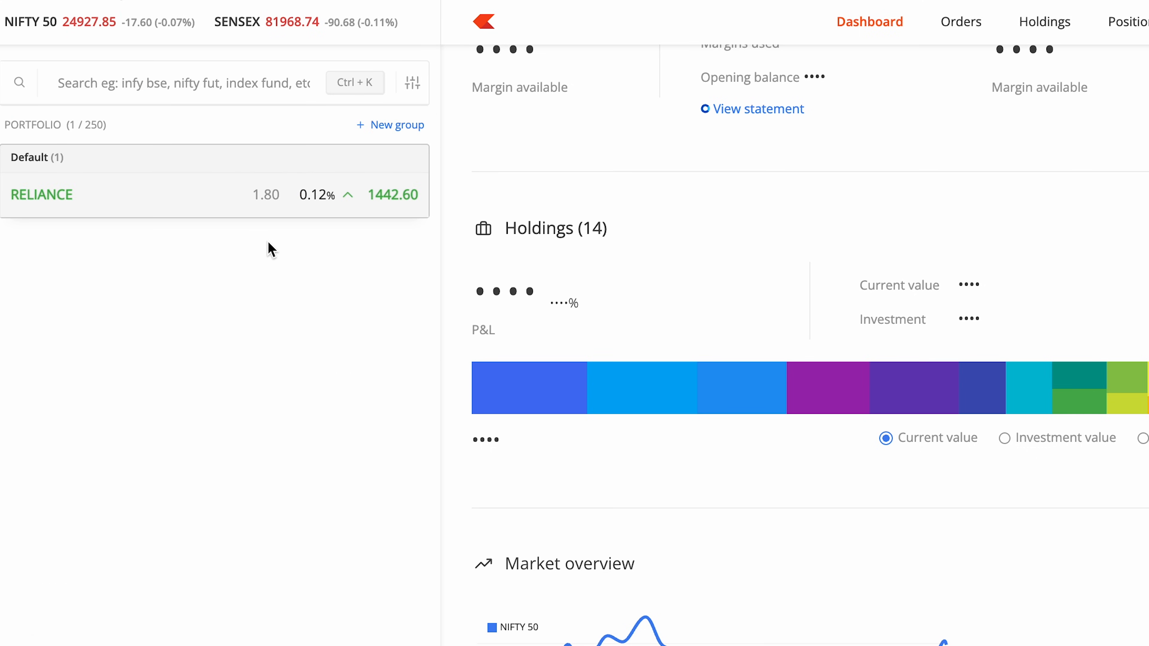
Step: Rename the PORTFOLIO watchlist's Default group to "intraday" and give it the periwinkle blue colour
mouse_move(82, 215)
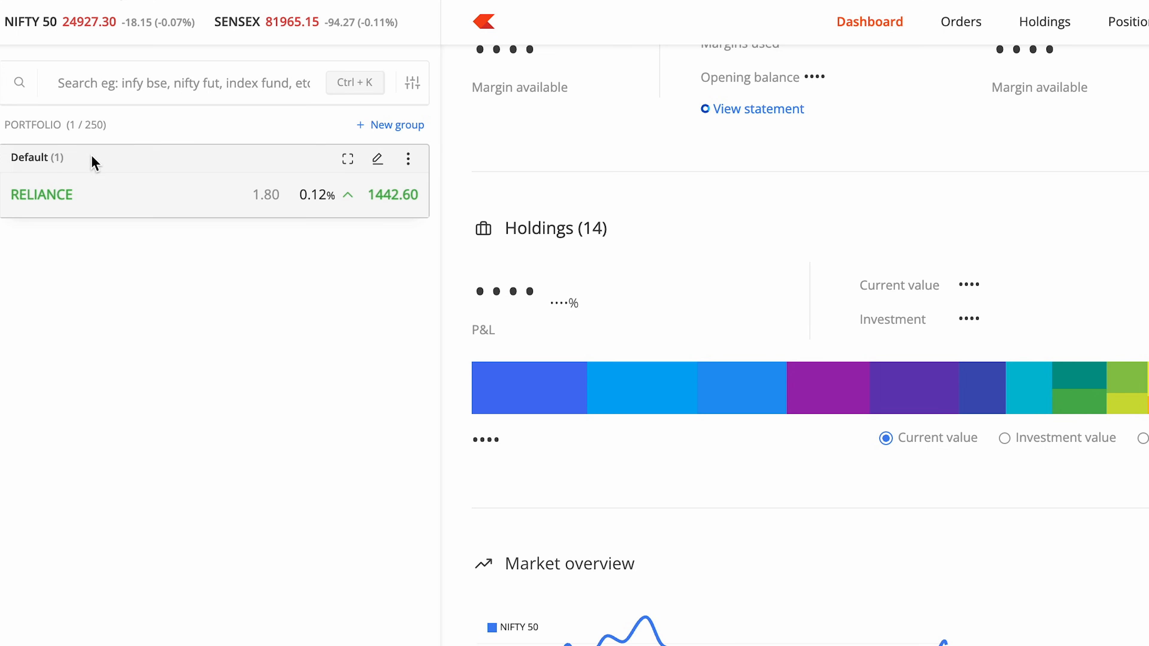
mouse_move(377, 165)
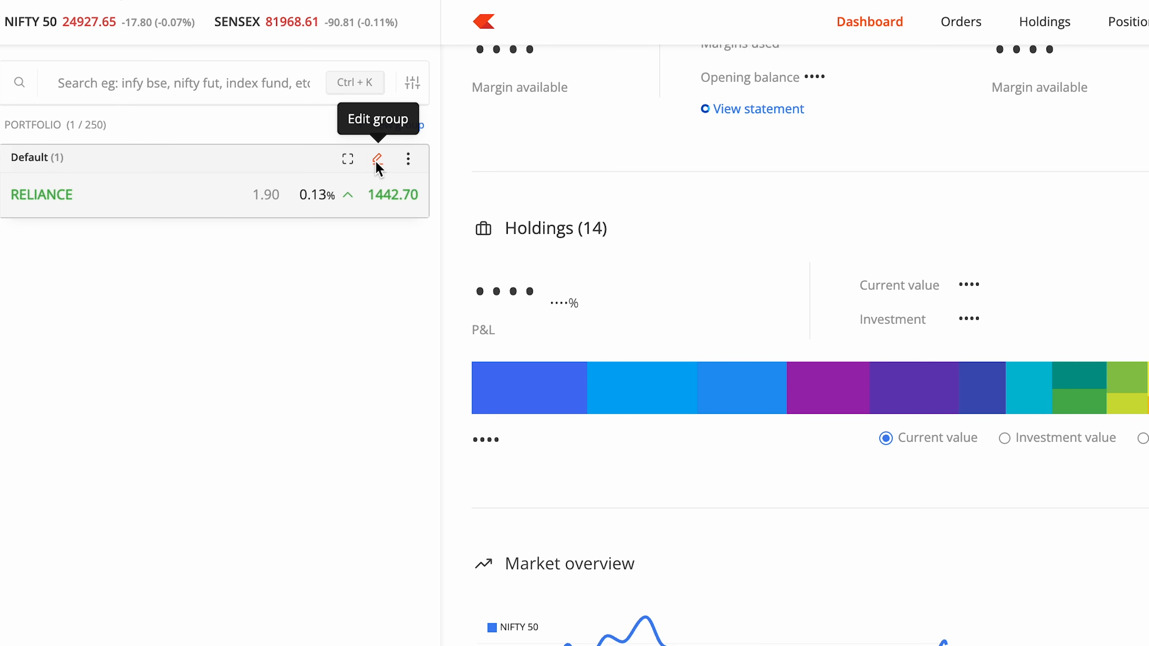
left_click(376, 162)
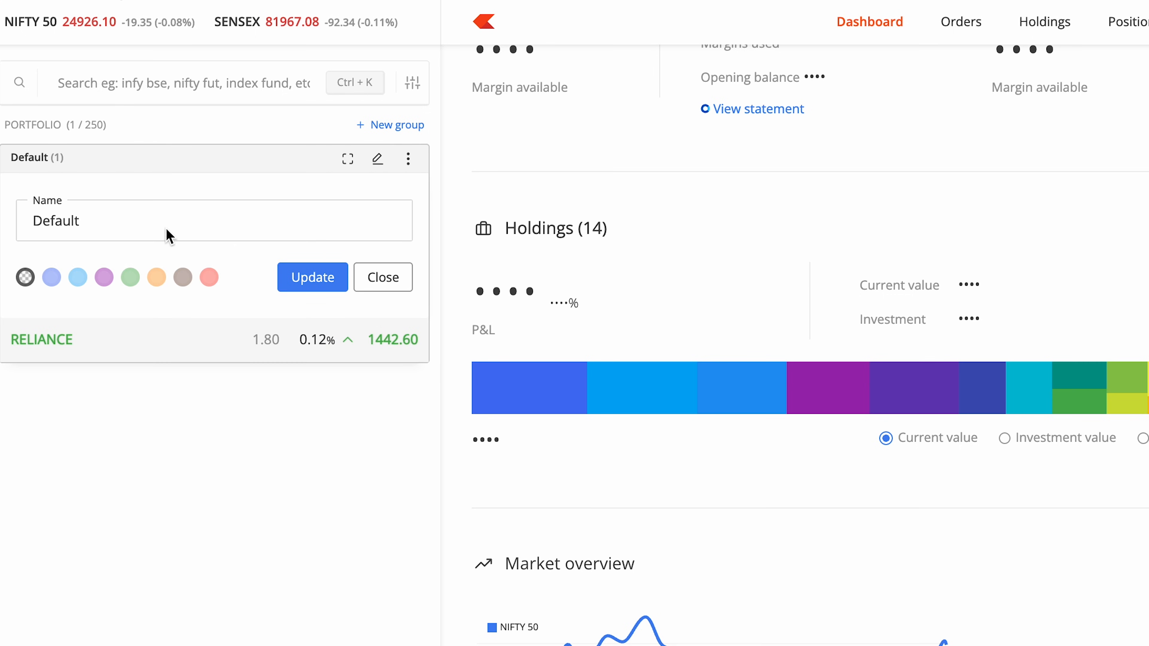
left_click(52, 281)
left_click(82, 226)
key("BackSpace")
key("BackSpace")
key("BackSpace")
key("BackSpace")
key("BackSpace")
key("BackSpace")
key("BackSpace")
type("intraday")
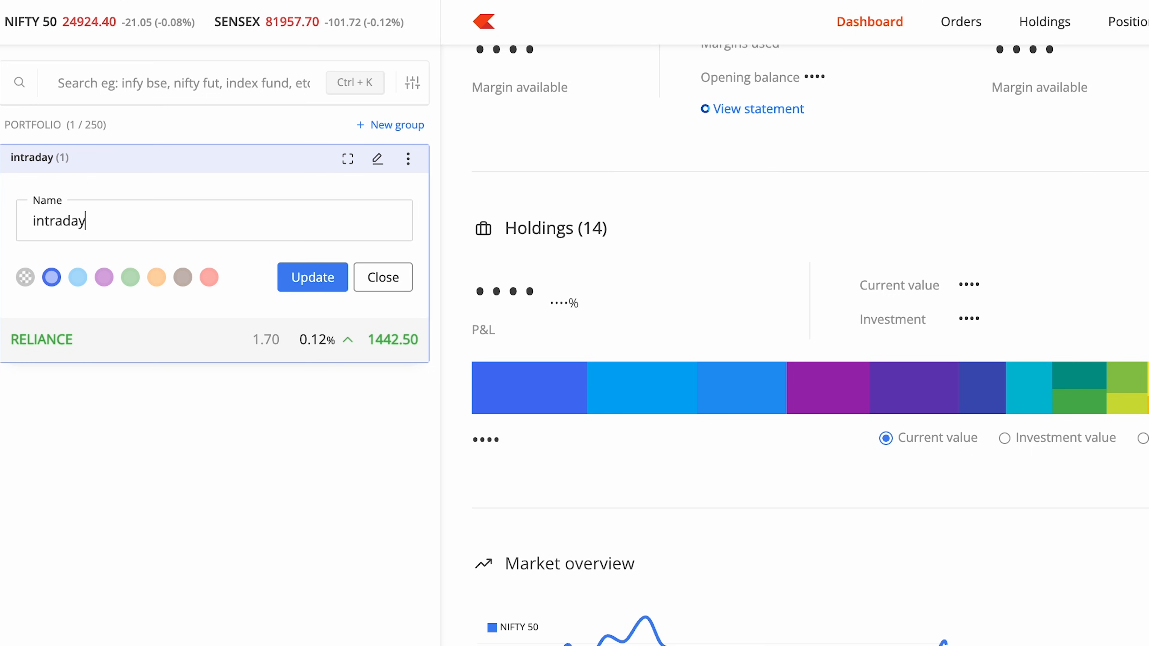
left_click(332, 274)
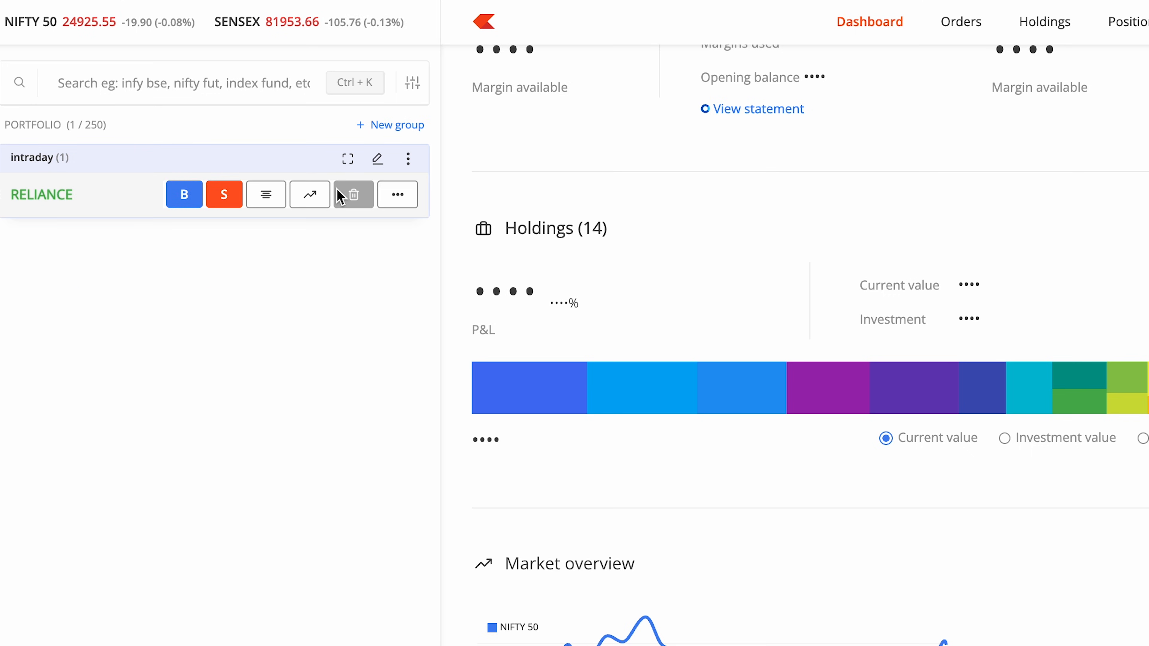
Step: Search for "sbin" and add the NSE-listed State Bank of India stock to the PORTFOLIO watchlist's intraday group
mouse_move(128, 201)
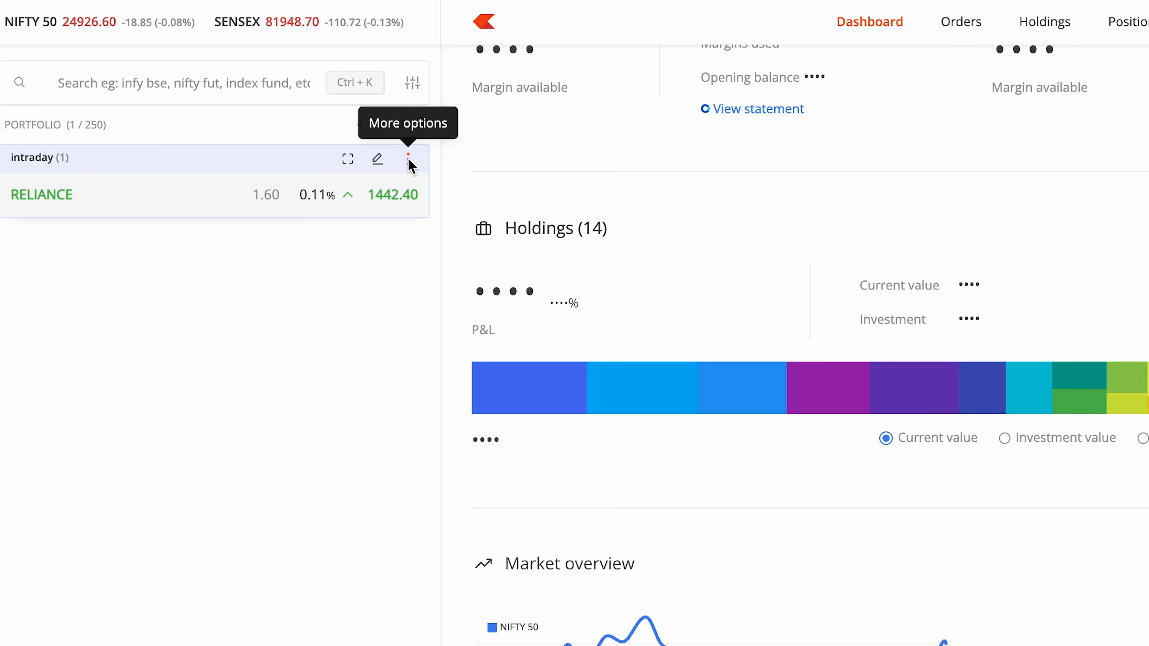
left_click(259, 83)
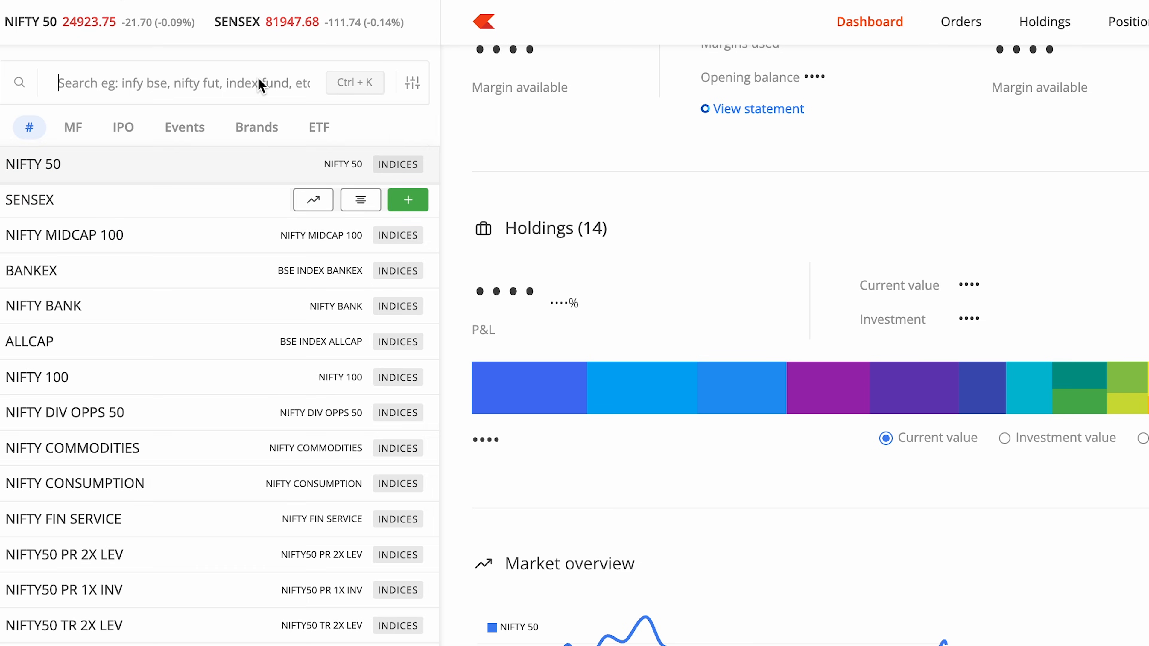
type("sbin")
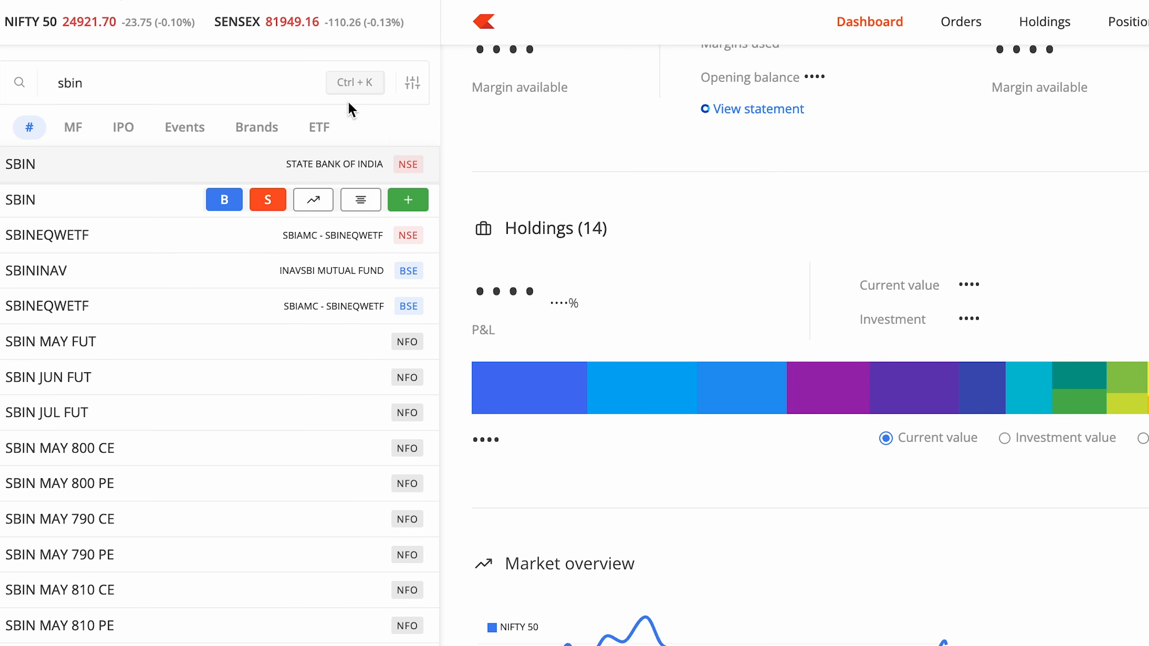
mouse_move(388, 154)
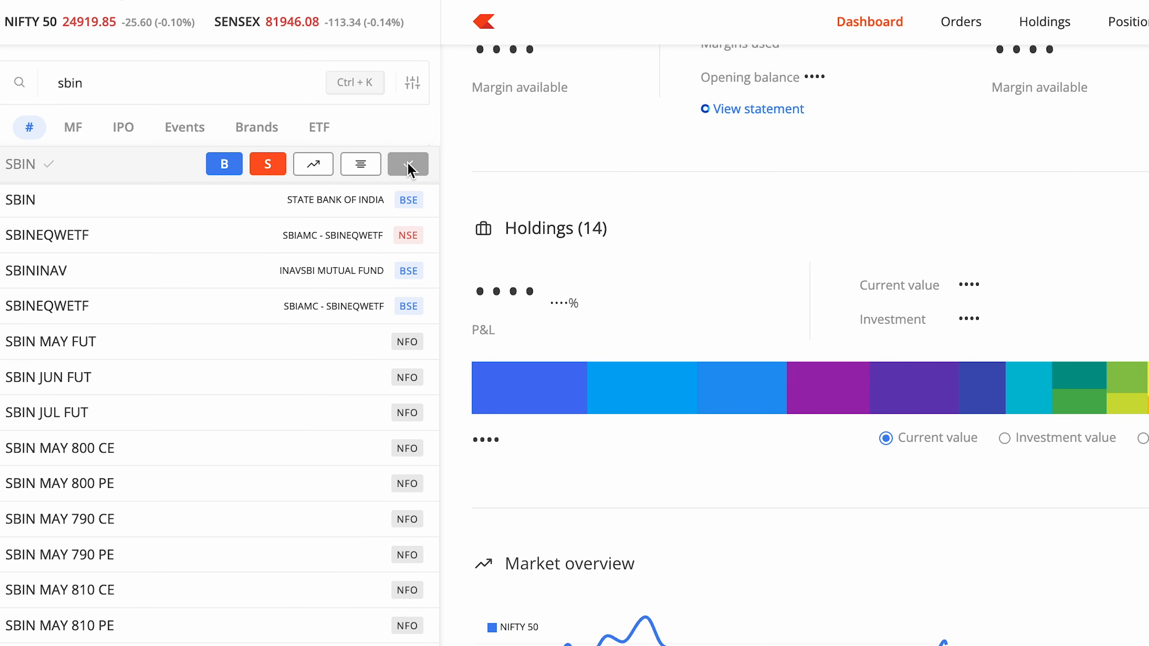
left_click(475, 129)
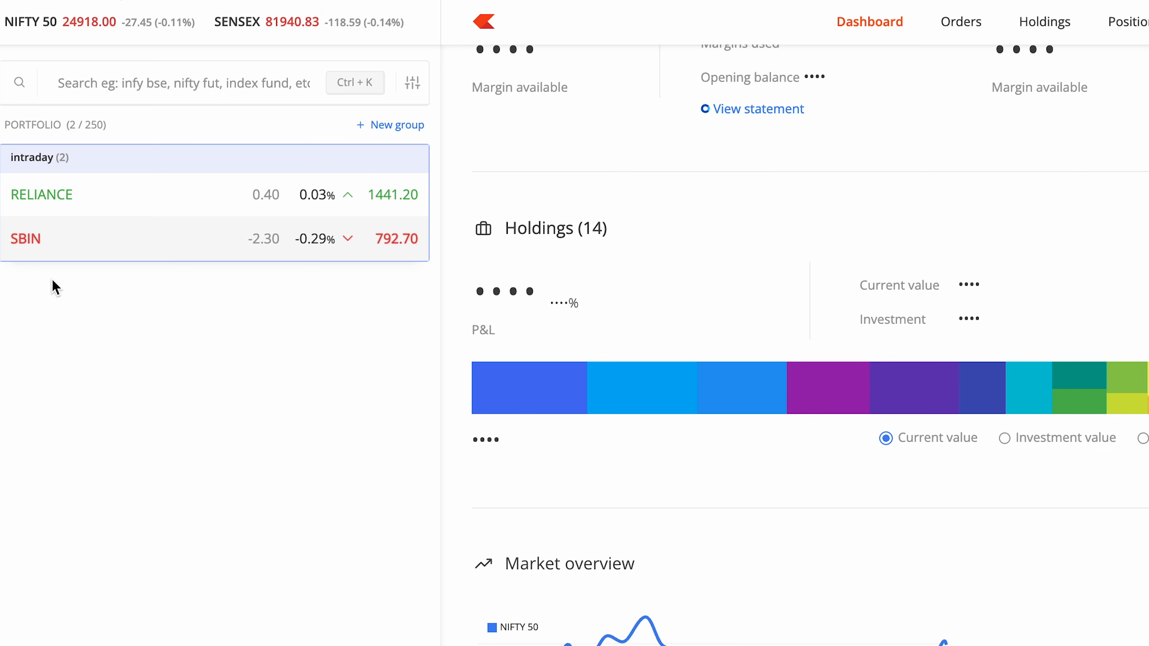
mouse_move(185, 241)
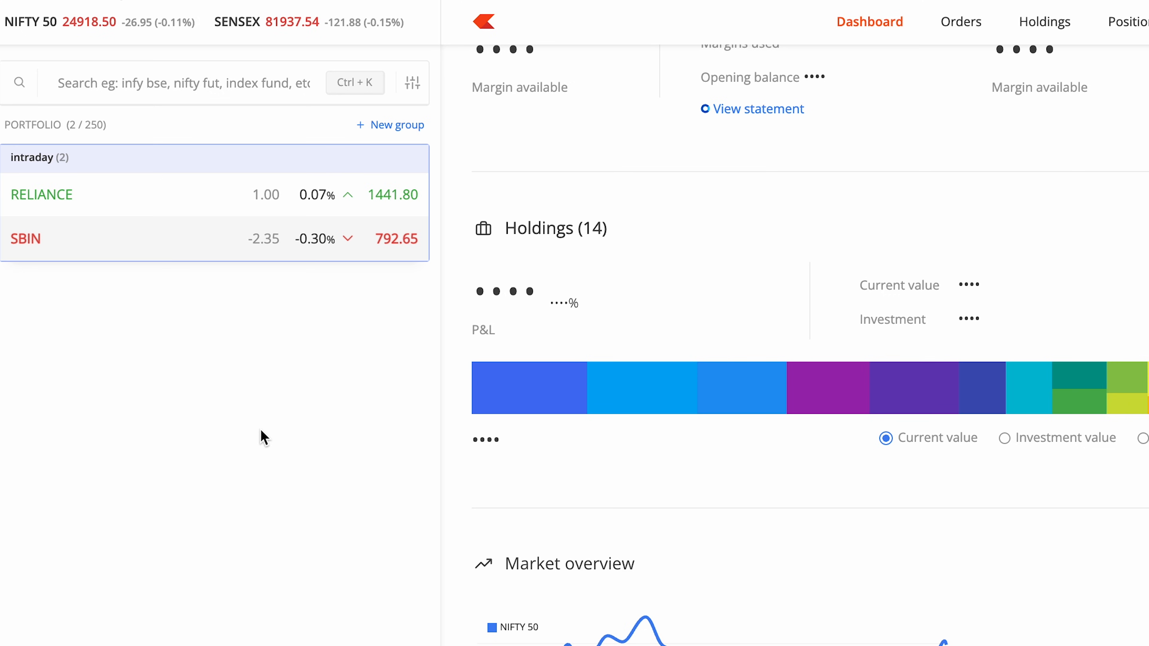
Step: Create a light blue group named "option buying" in the PORTFOLIO watchlist
left_click(395, 126)
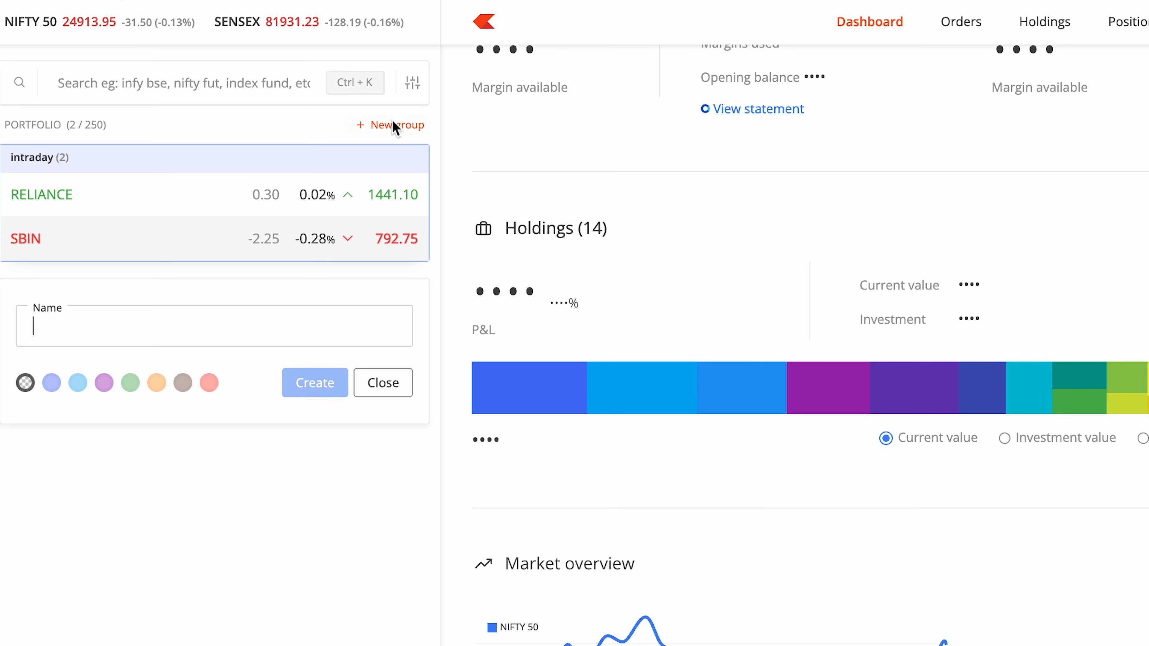
left_click(84, 388)
left_click(126, 342)
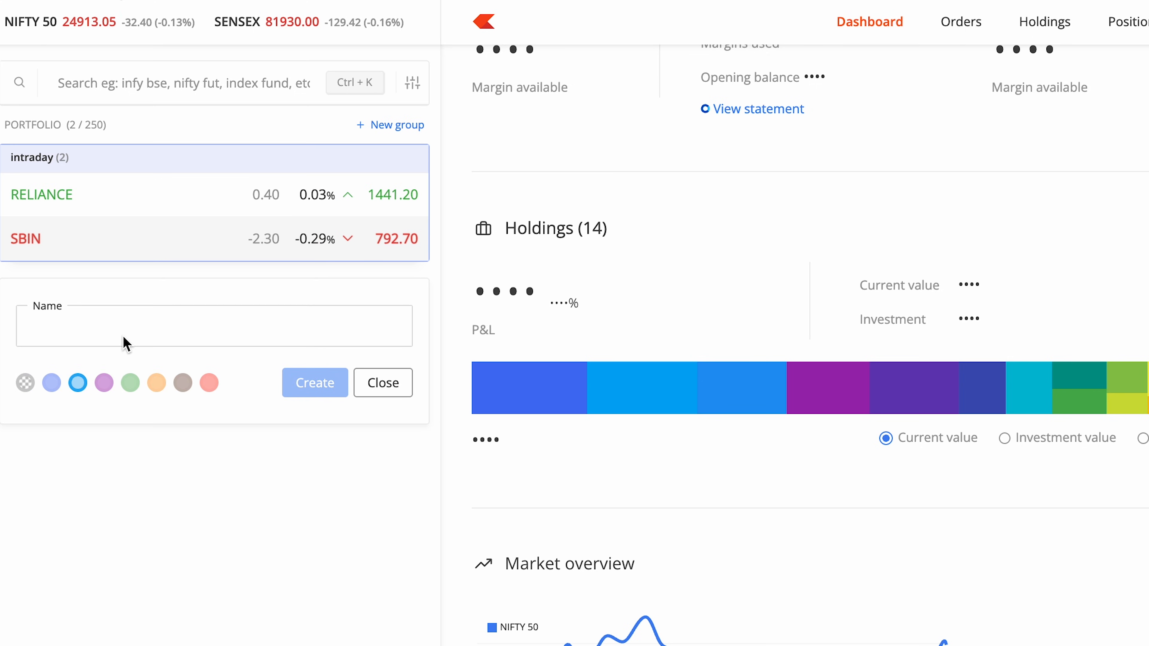
type("option buying")
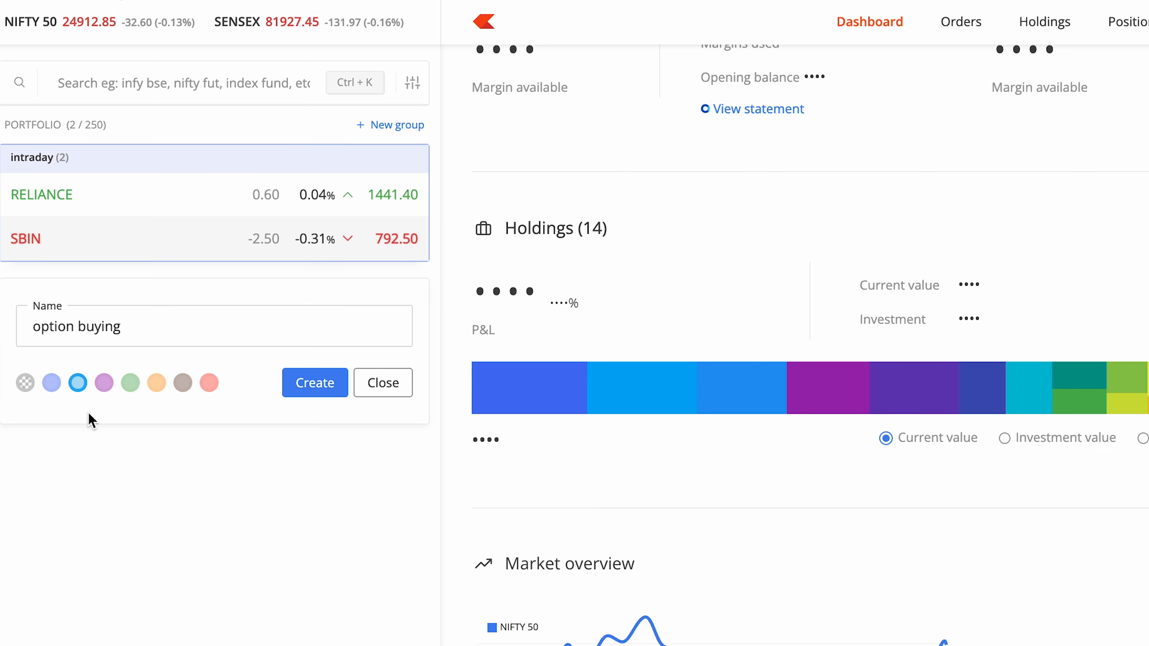
left_click(310, 381)
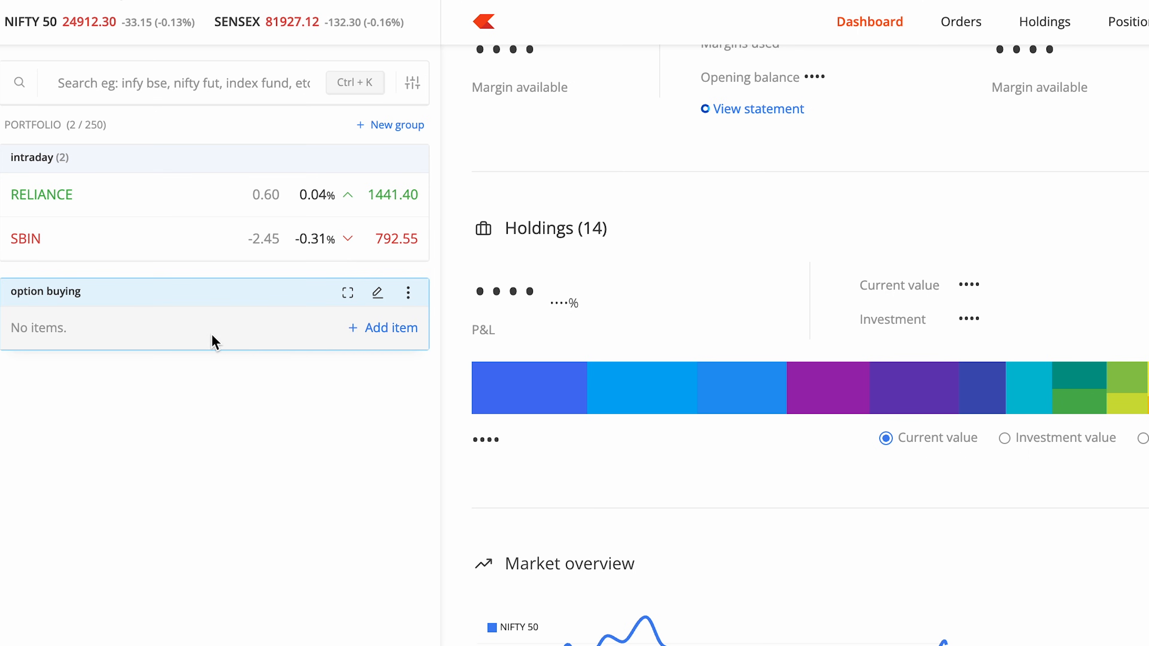
Step: Search for "25000" and add the NIFTY 22nd MAY 25000 CE and PE weekly options to the option buying group
left_click(368, 337)
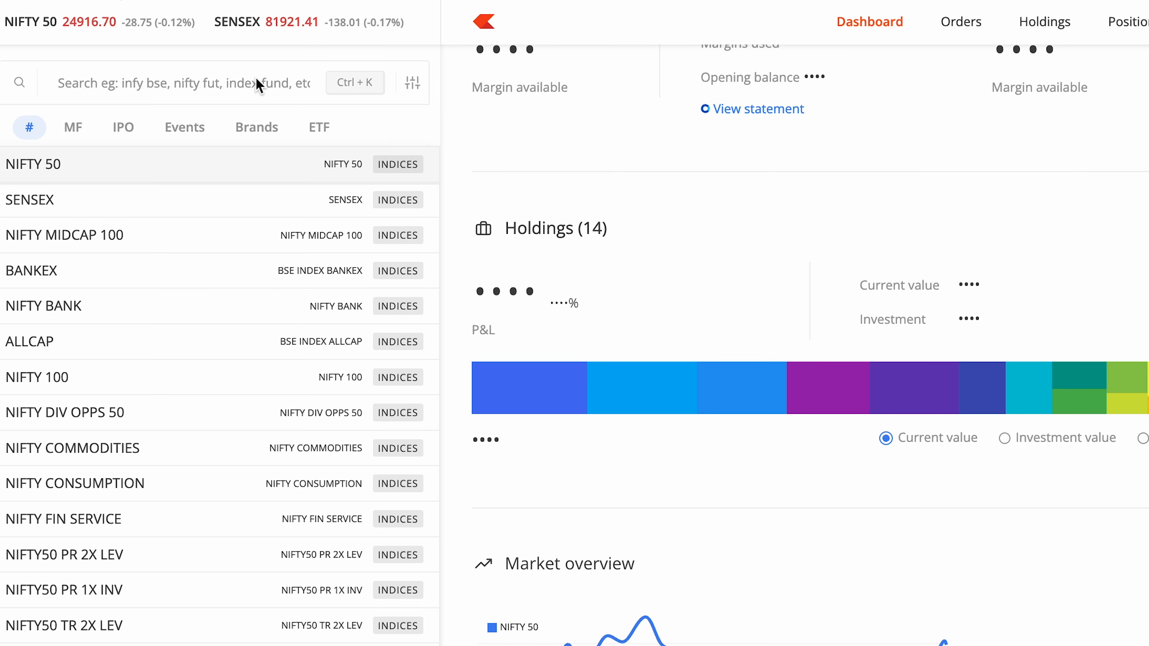
type("000")
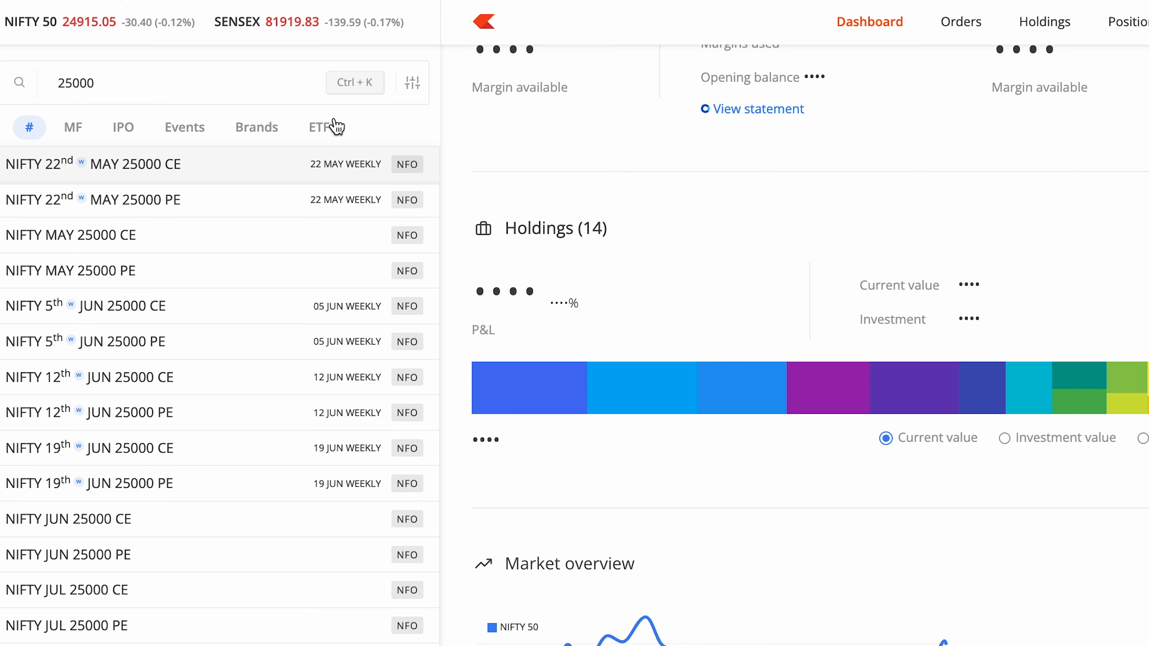
left_click(407, 164)
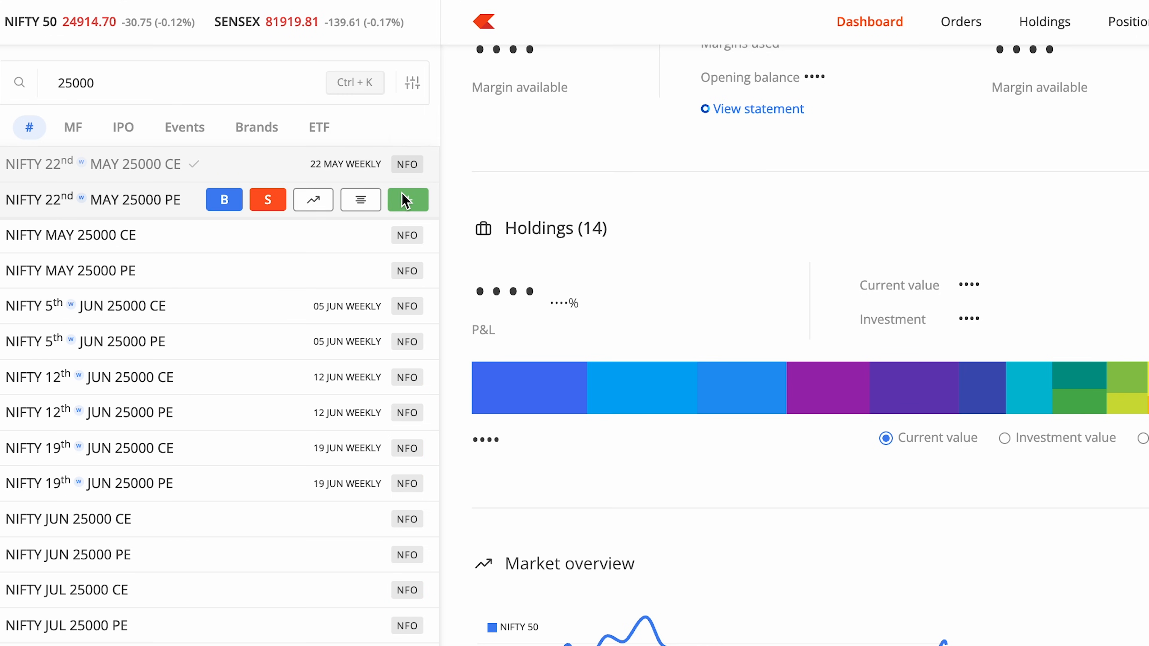
left_click(404, 199)
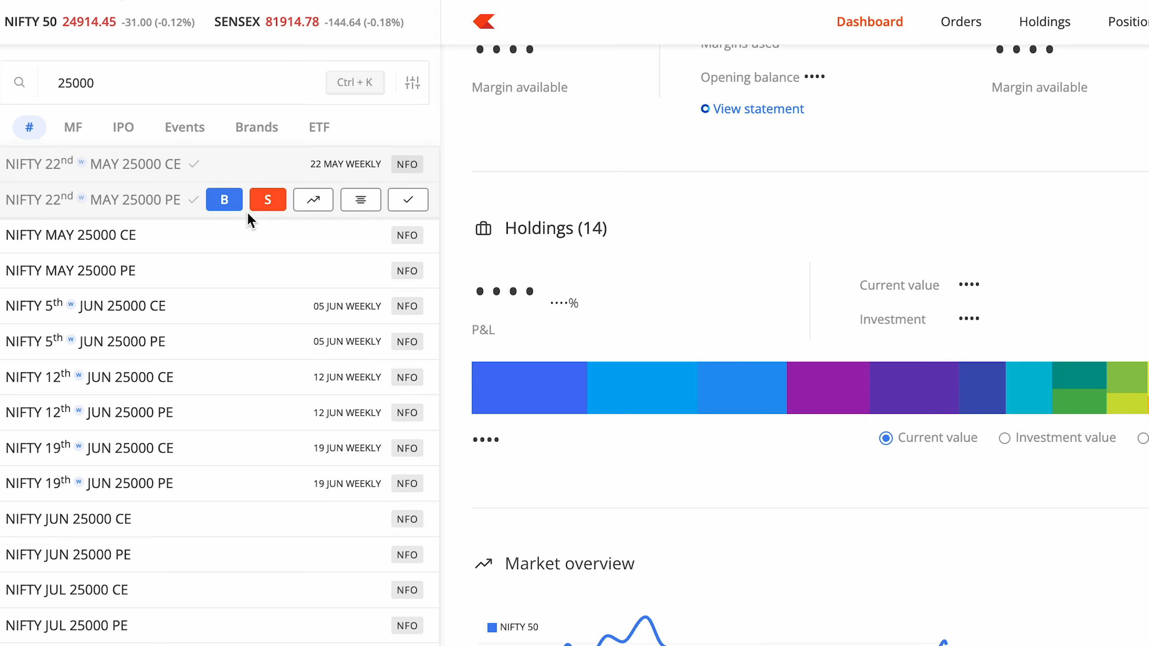
left_click(482, 167)
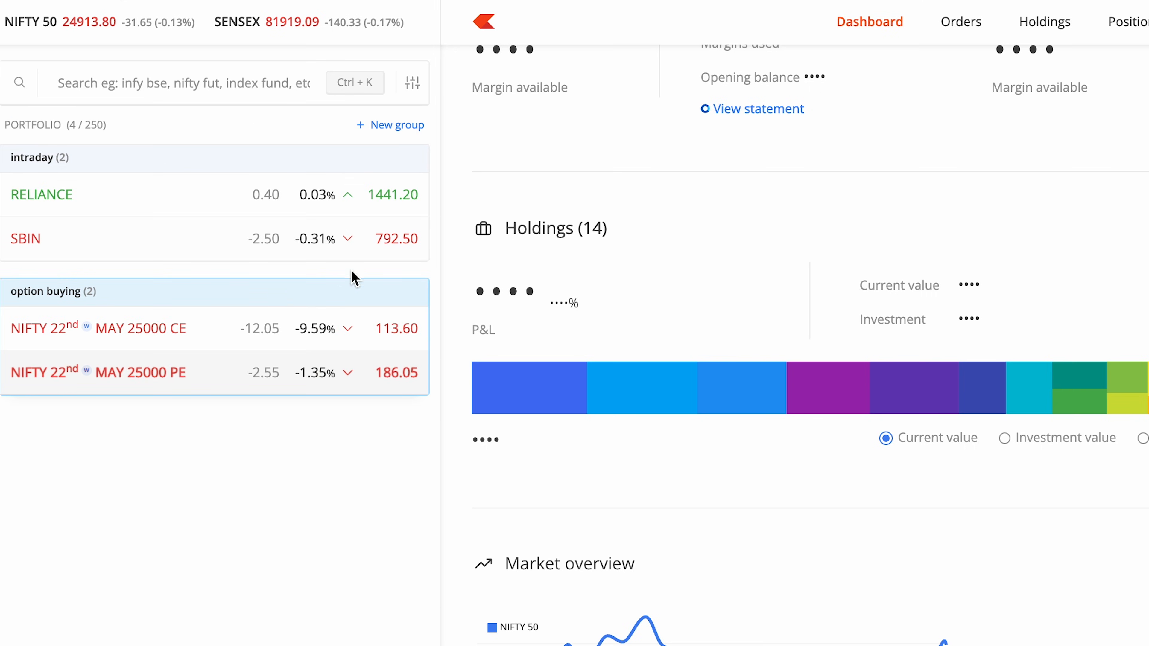
Step: Create an orange group named "Swing" in the PORTFOLIO watchlist
left_click(371, 127)
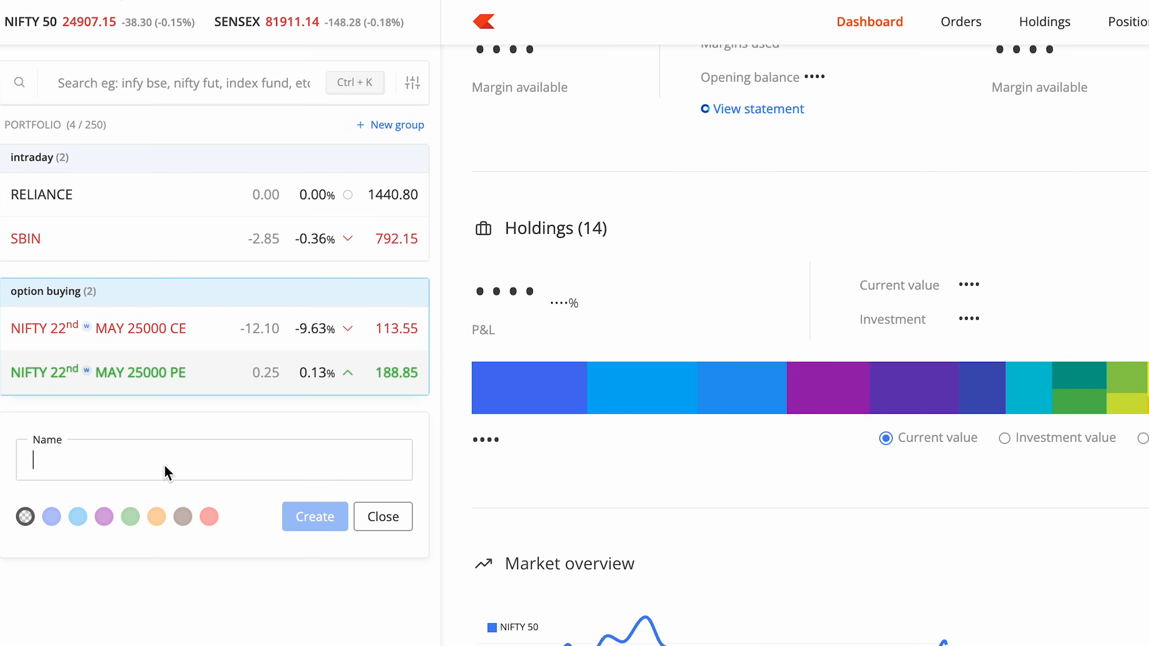
type("Swu")
key("BackSpace")
type("ing")
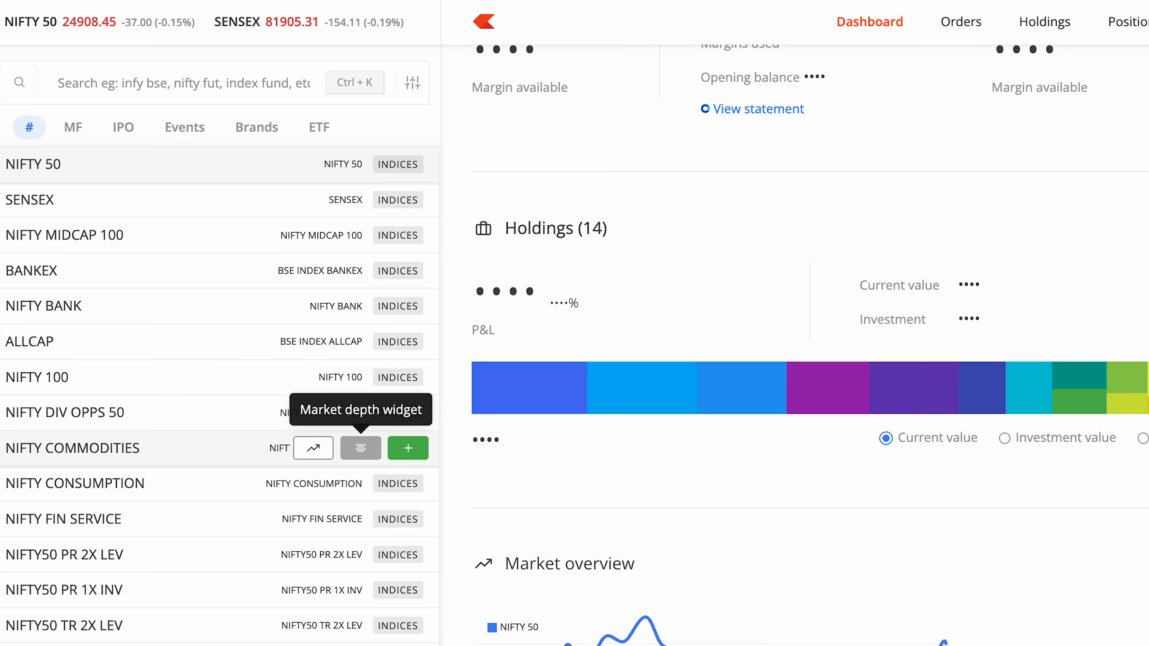
Step: Search for "eternal" and add the NSE-listed ETERNAL stock to the Swing group
type("eterb")
key("BackSpace")
type("nal")
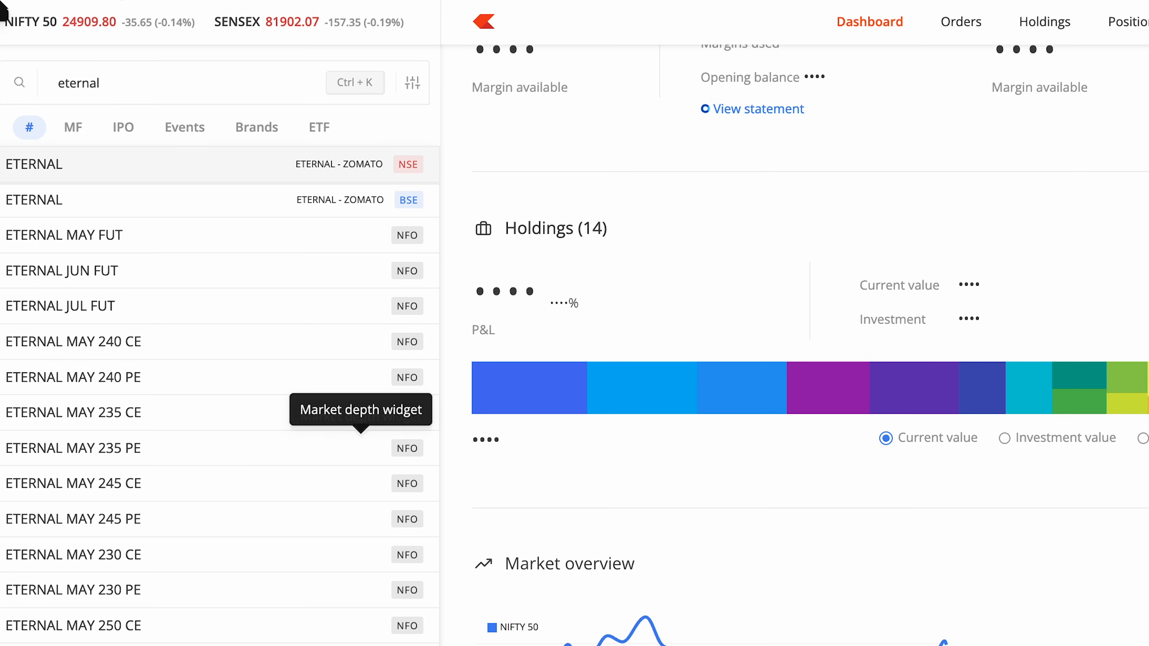
left_click(408, 164)
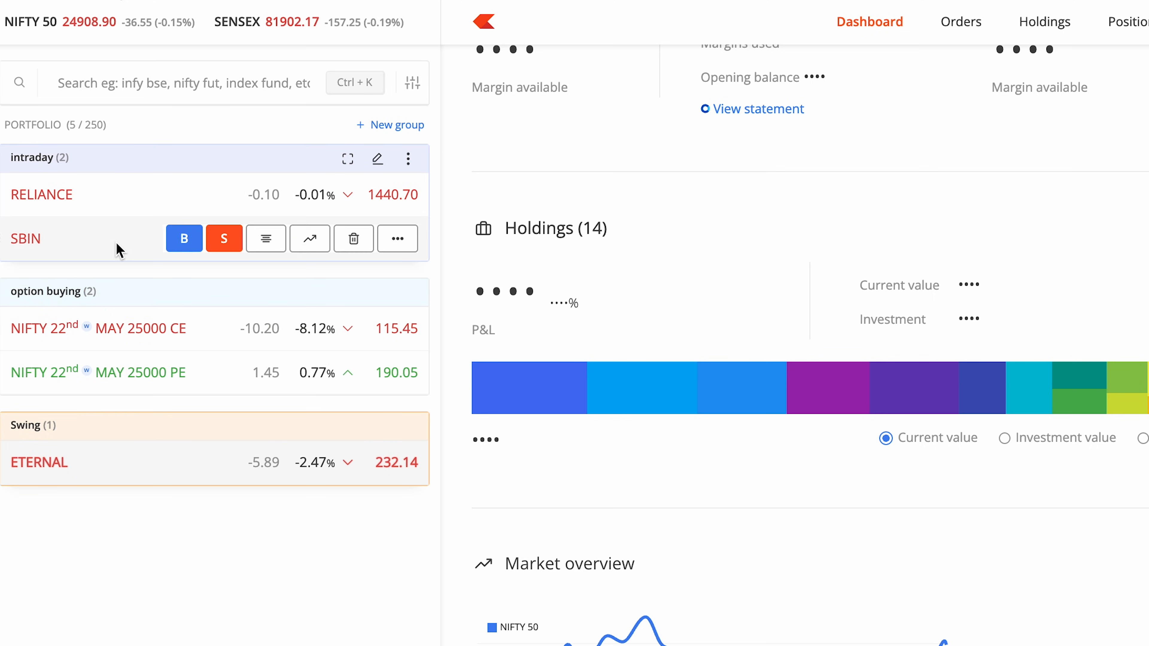
mouse_move(160, 194)
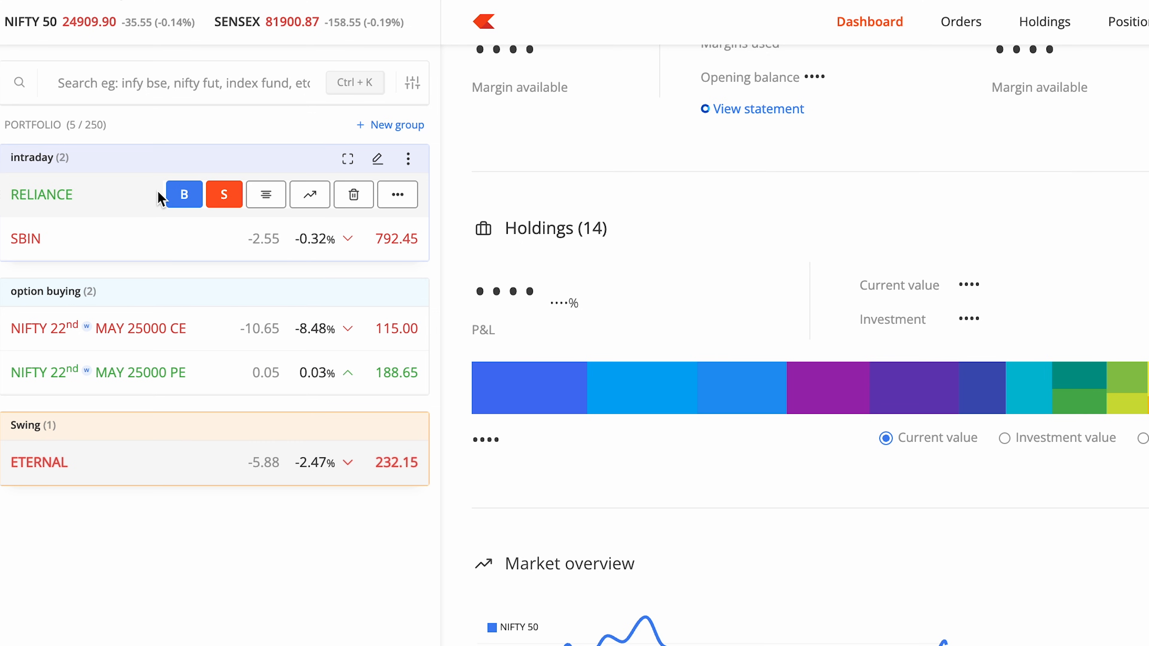
mouse_move(63, 237)
mouse_move(39, 187)
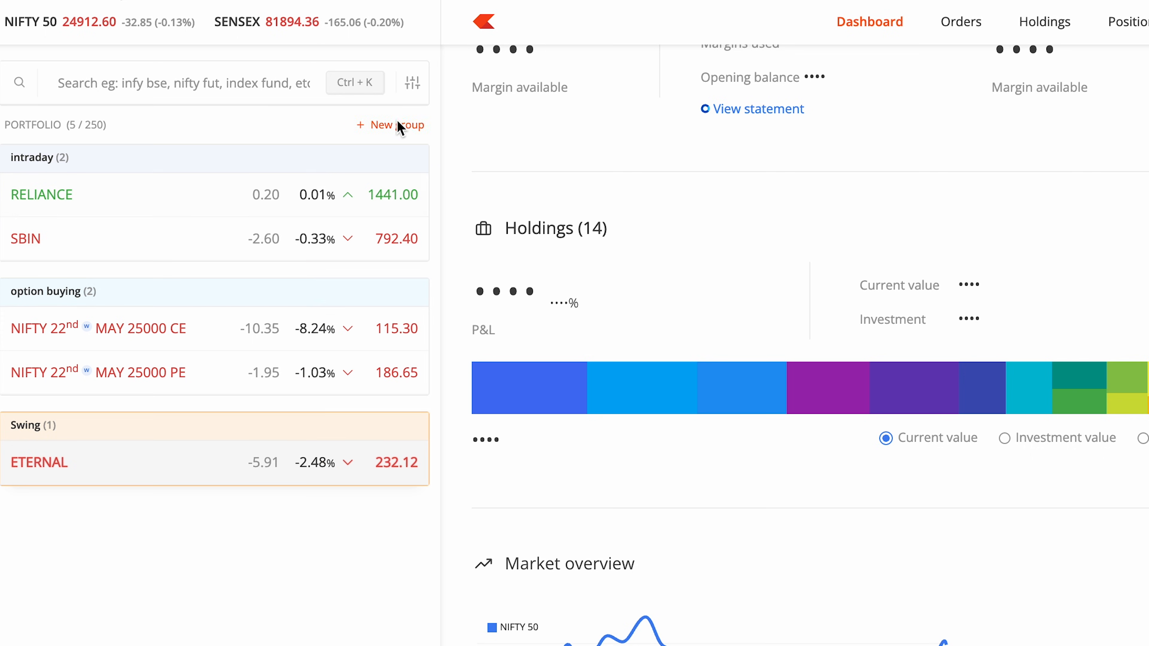
Step: Sort the items within the PORTFOLIO watchlist's groups by LTP, highest price first
left_click(412, 82)
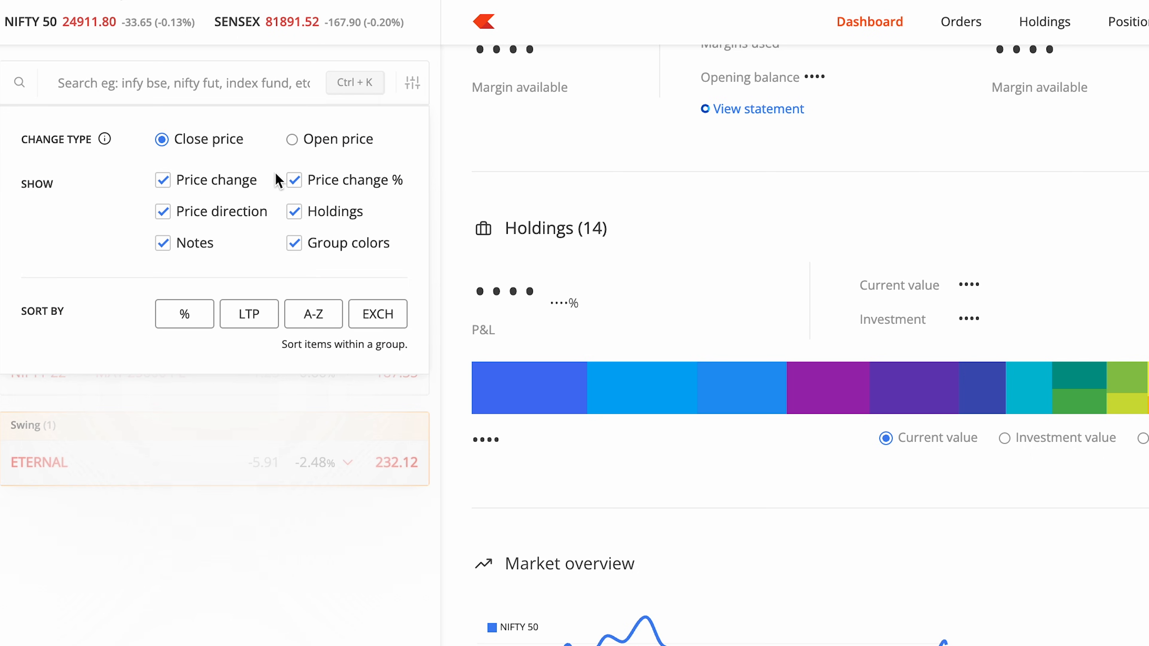
left_click(308, 324)
left_click(266, 324)
left_click(267, 324)
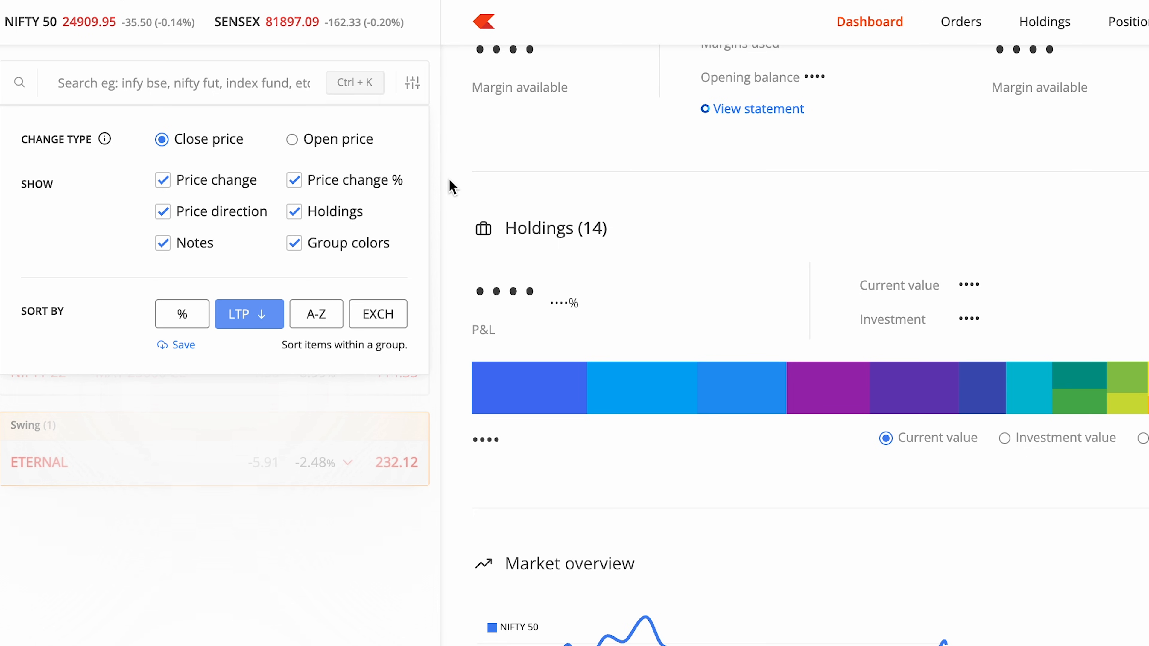
left_click(434, 192)
mouse_move(337, 313)
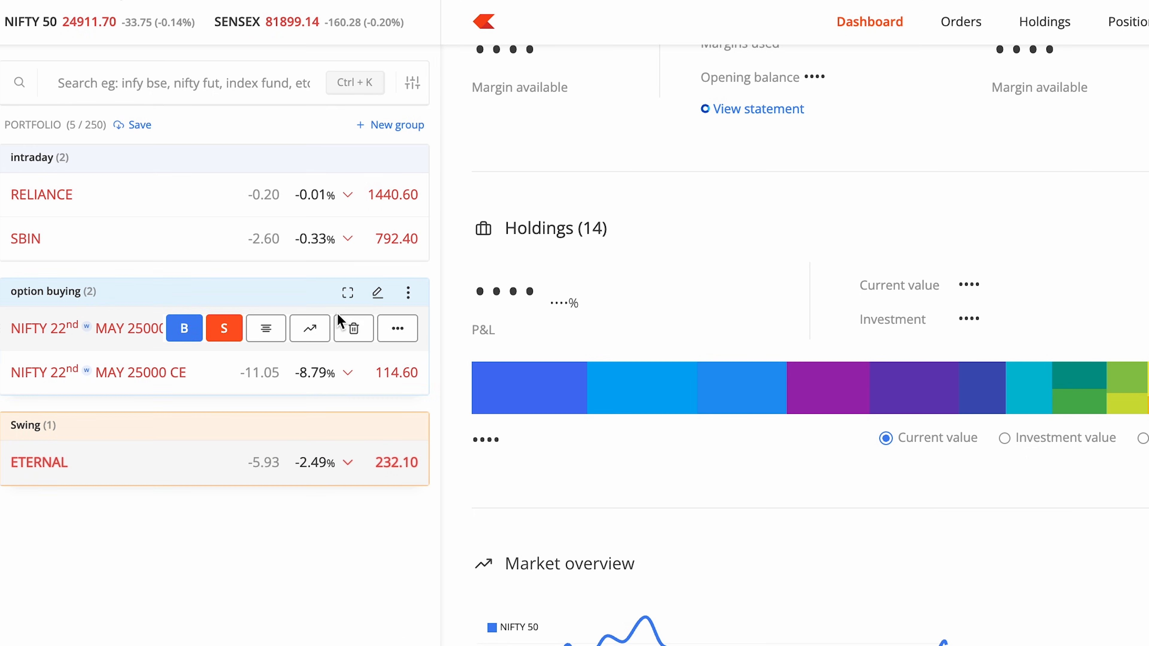